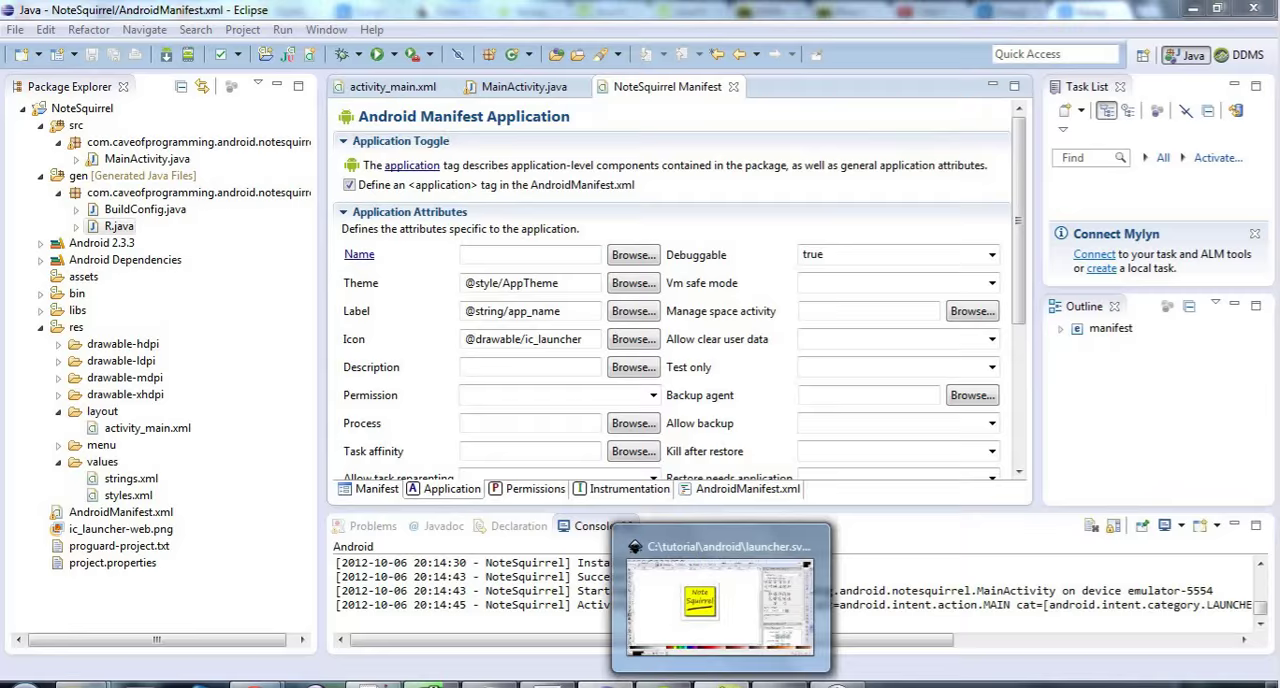
# Switch to the Note Squirrel drawing in Inkscape and dismiss the Export Bitmap dialog.
pyautogui.click(722, 684)
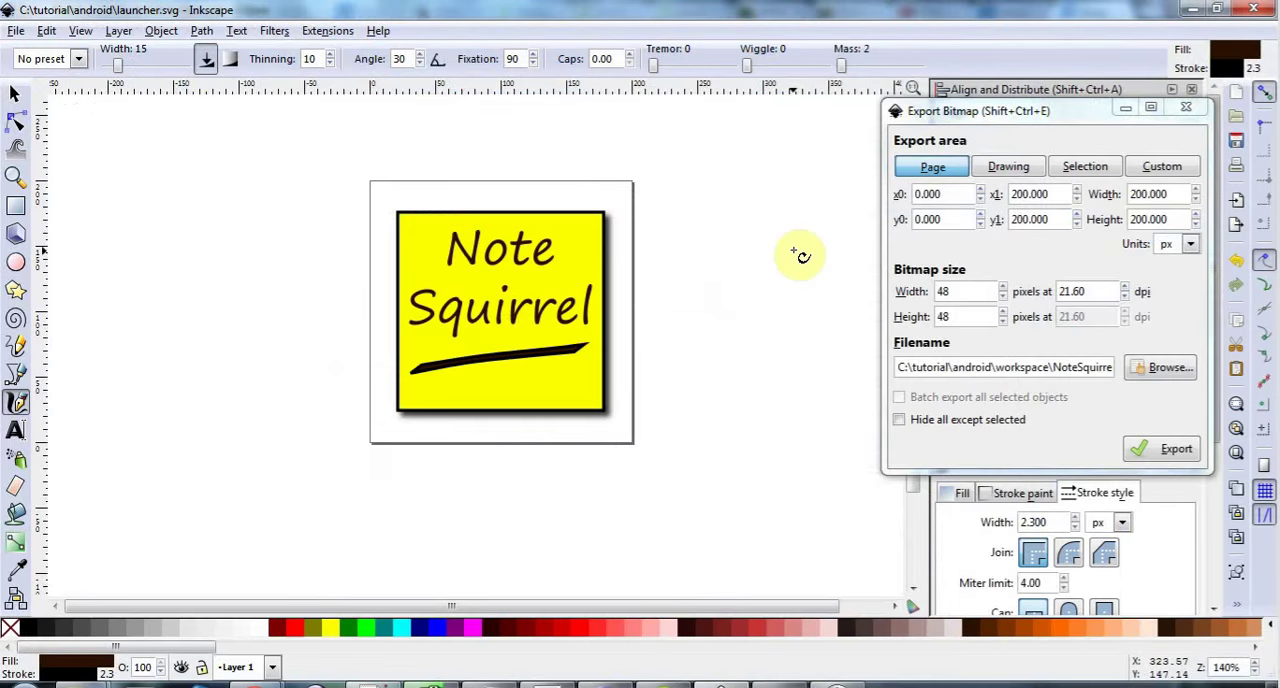
pyautogui.click(1188, 112)
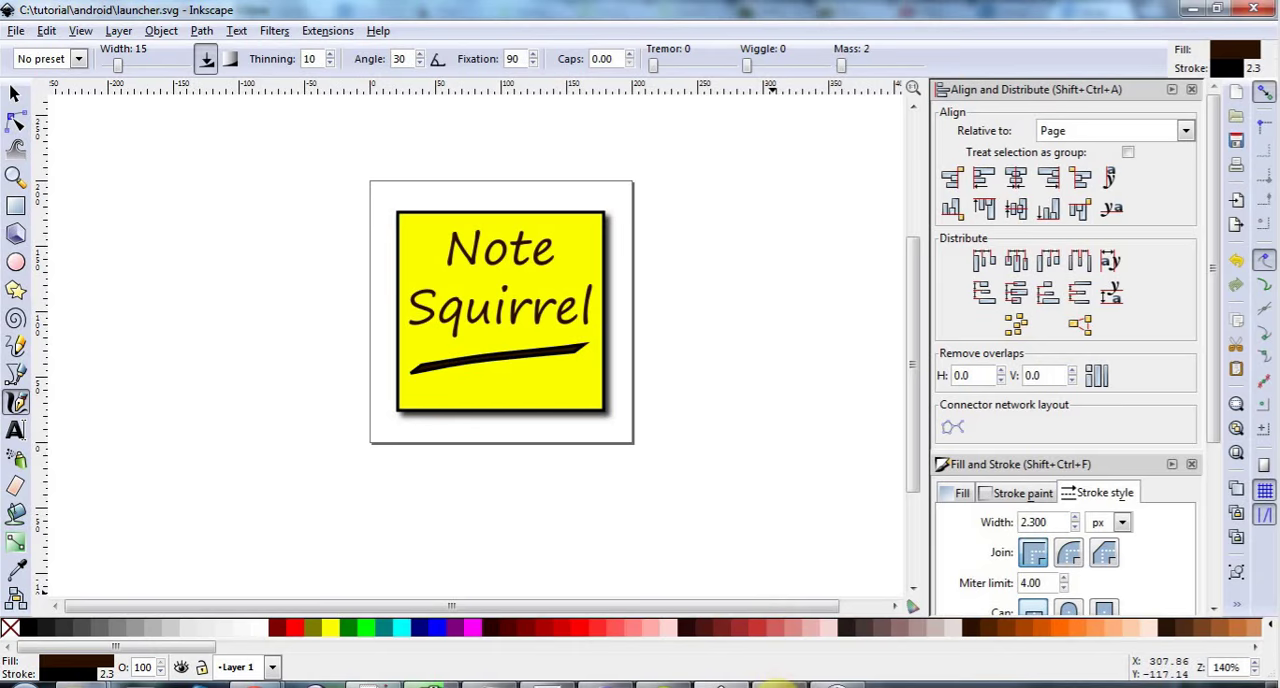
# Bring the exported 48×48 ic_launcher.png forward in GIMP.
pyautogui.click(772, 684)
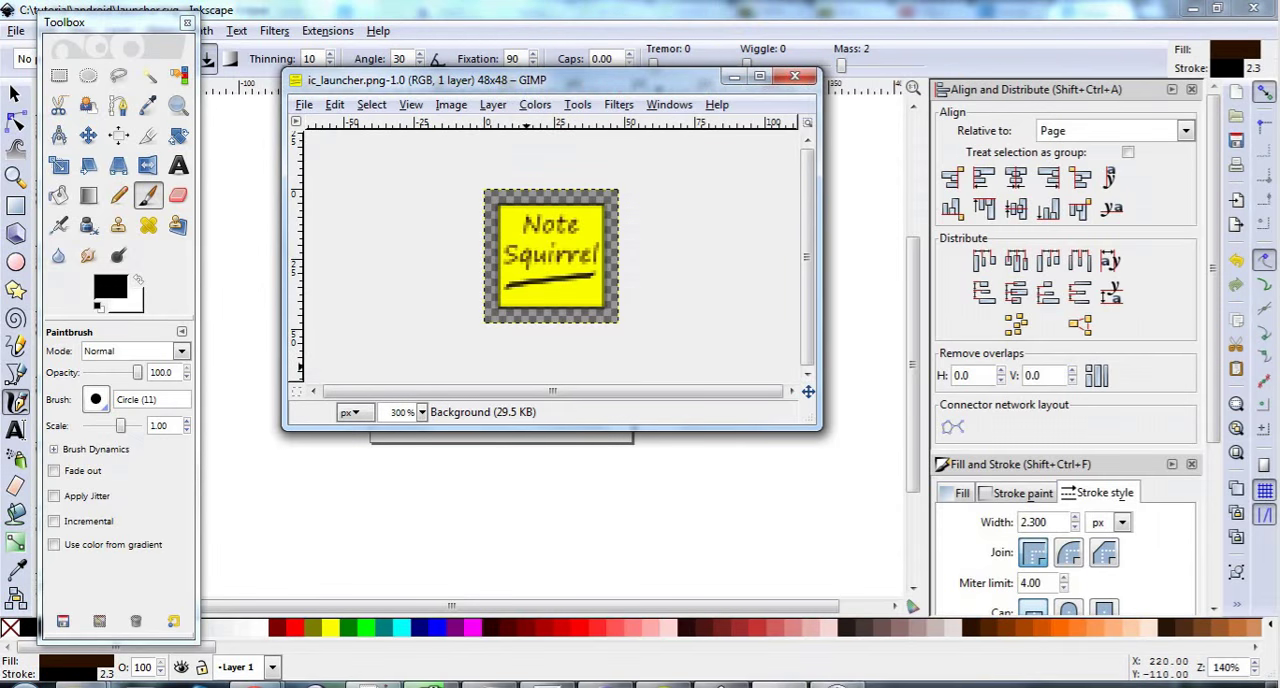
pyautogui.hotkey('alt', 'Tab')
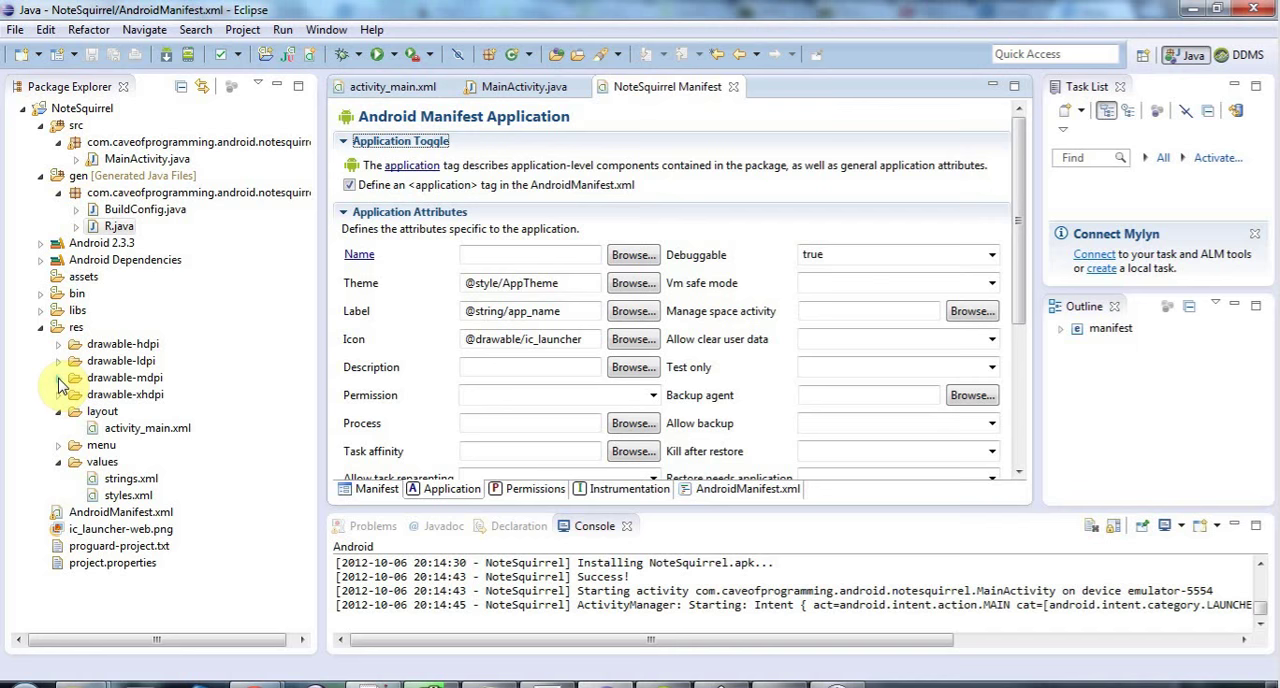
# Expand drawable-mdpi, -ldpi, -hdpi and -xhdpi and preview the hdpi ic_launcher.png.
pyautogui.click(58, 378)
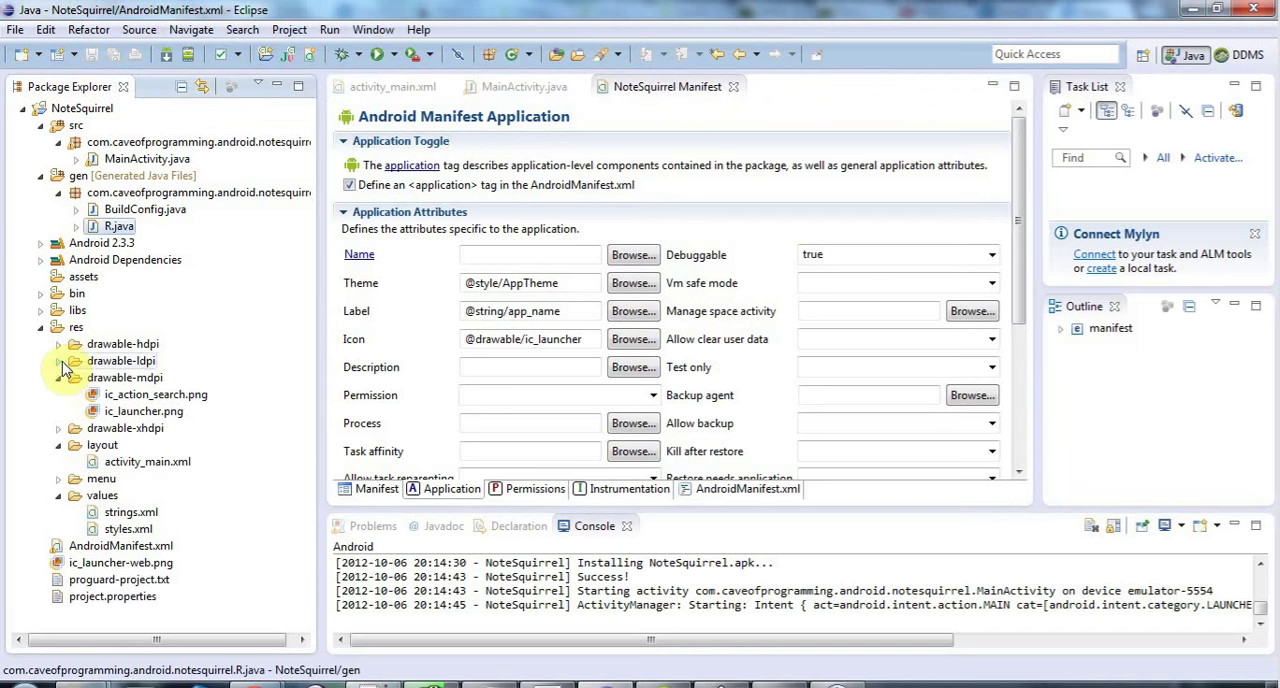
pyautogui.click(60, 361)
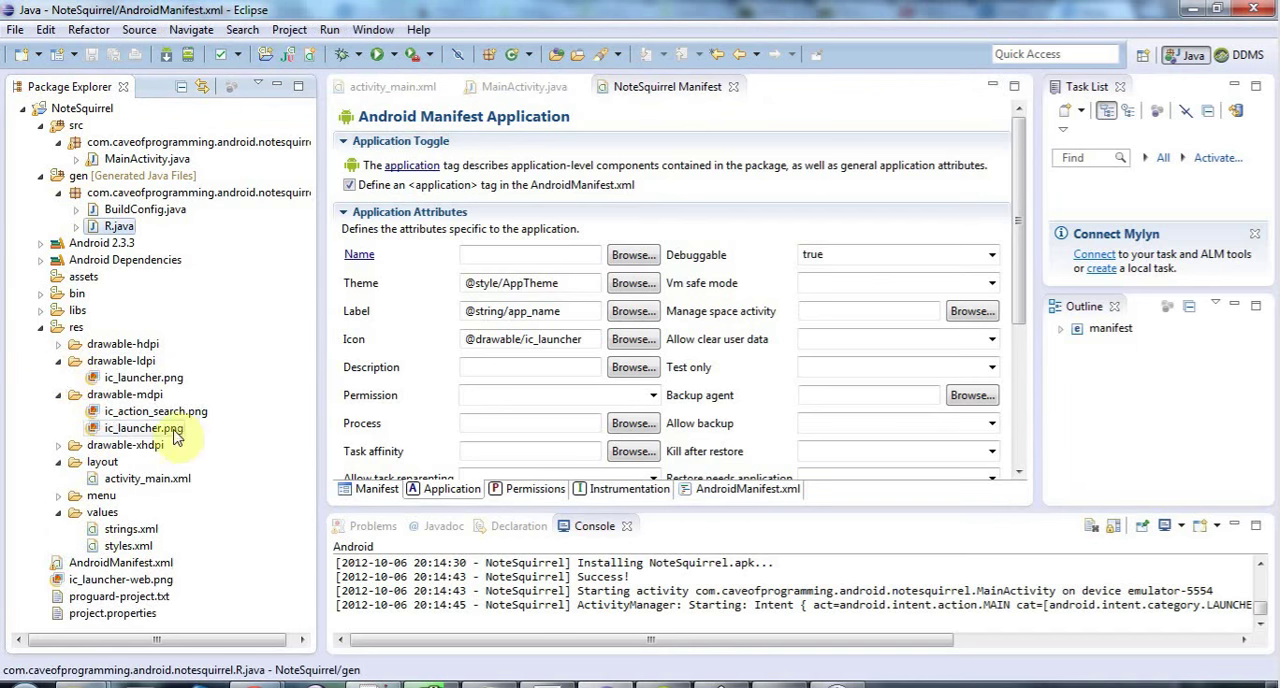
pyautogui.click(58, 344)
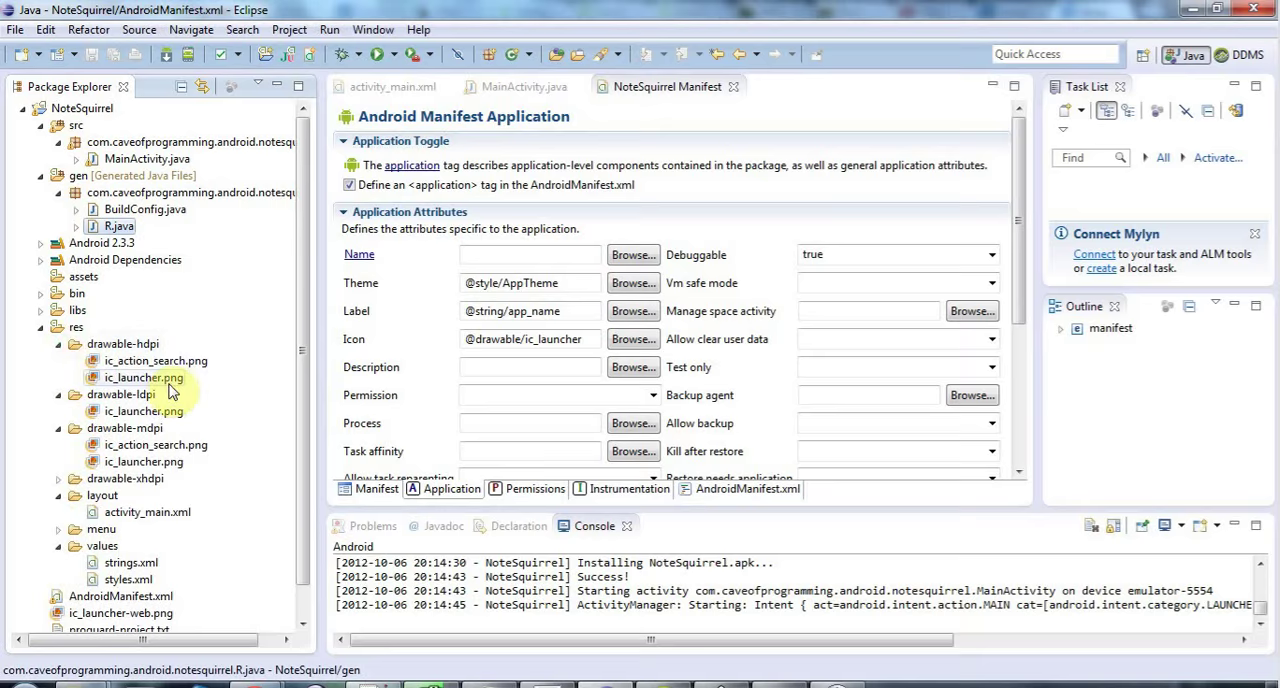
pyautogui.click(144, 378)
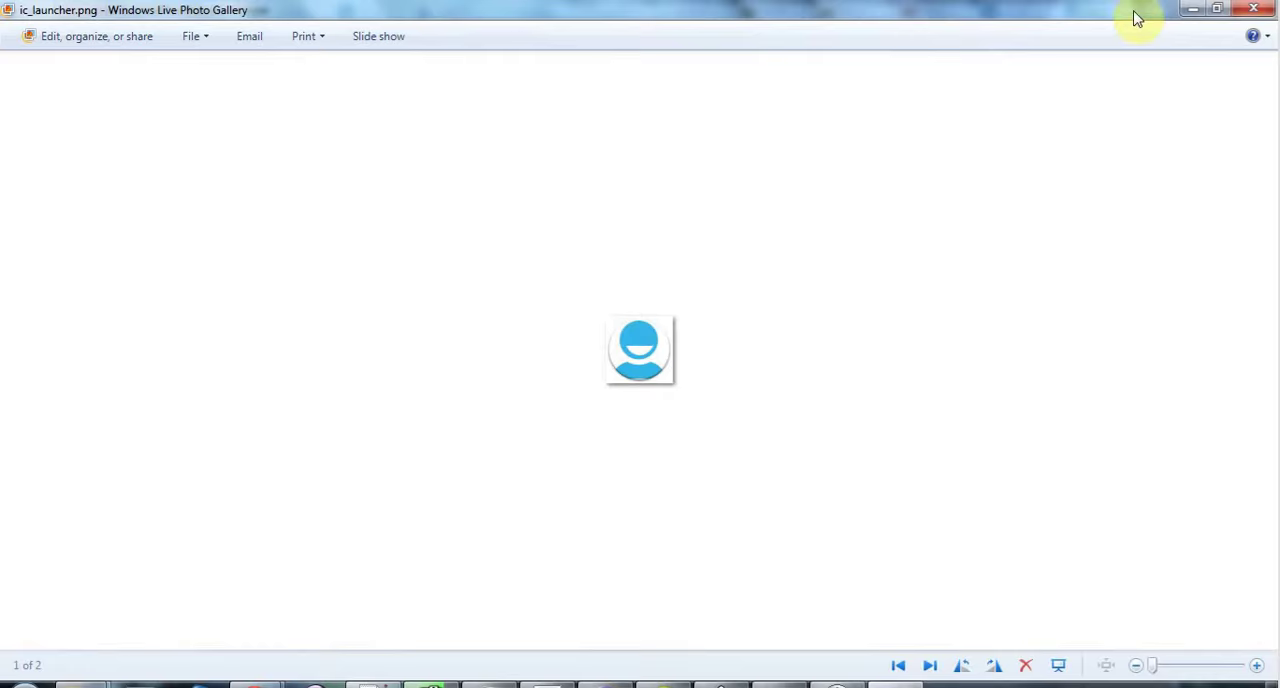
pyautogui.click(1253, 9)
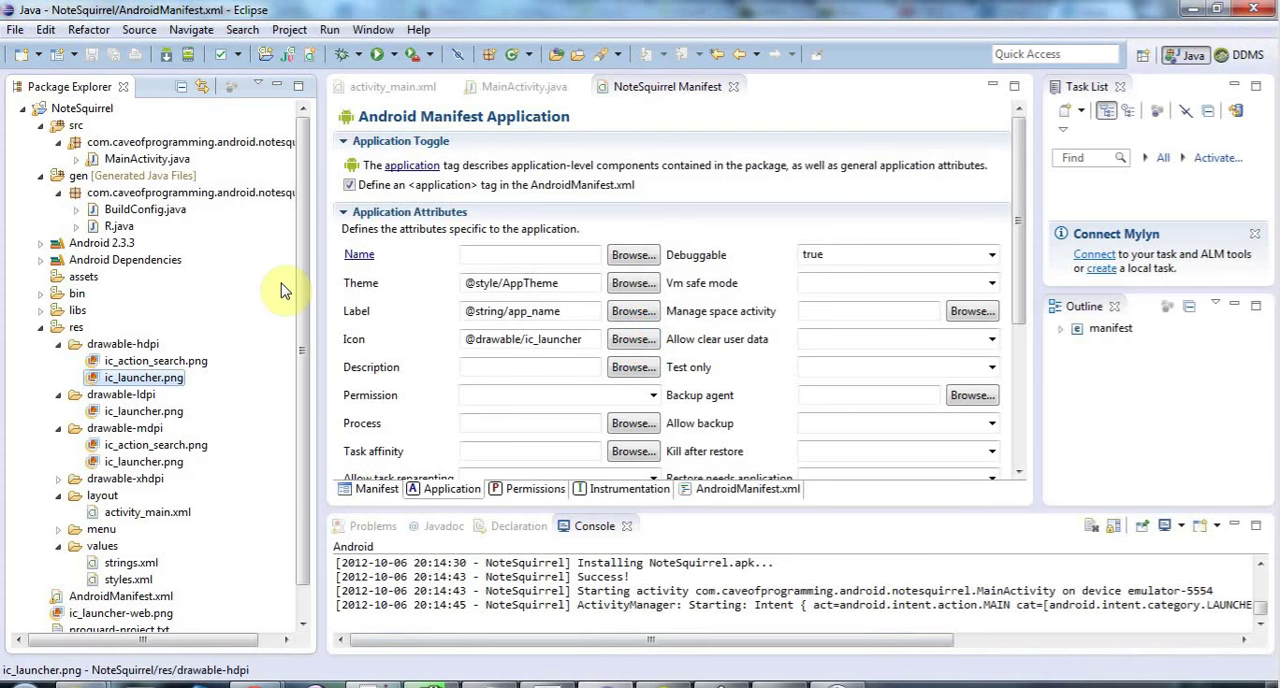
pyautogui.click(58, 480)
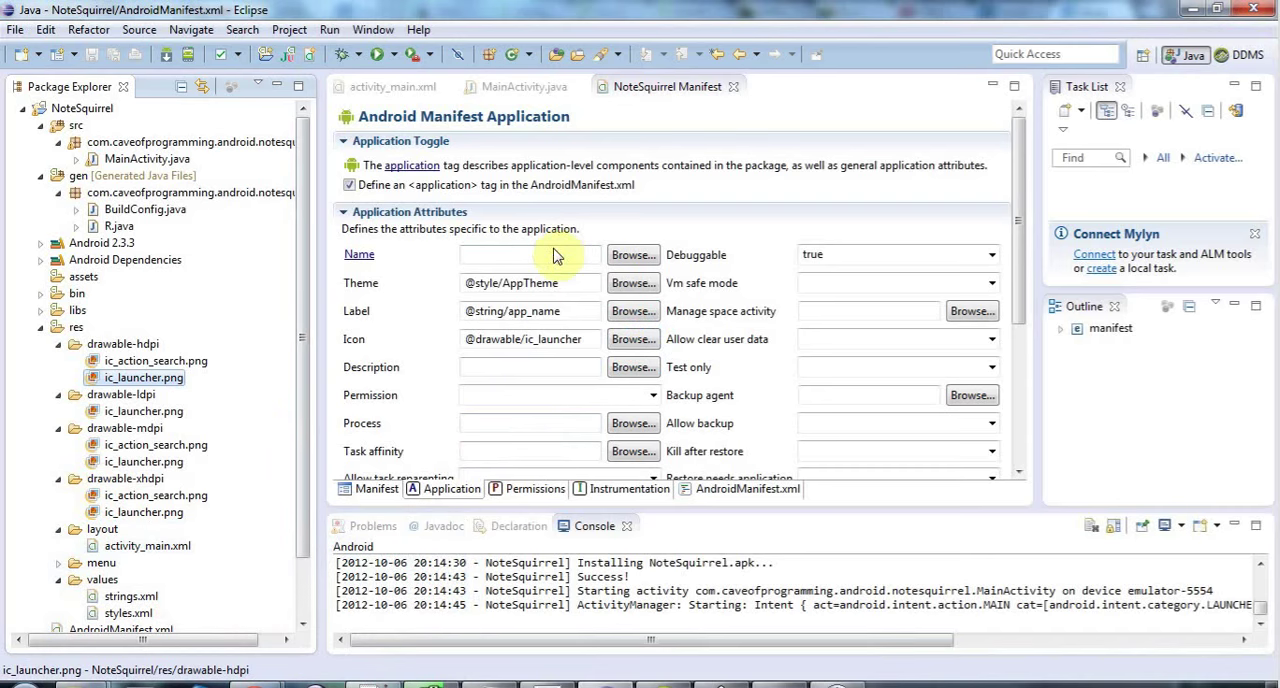
pyautogui.moveTo(255, 684)
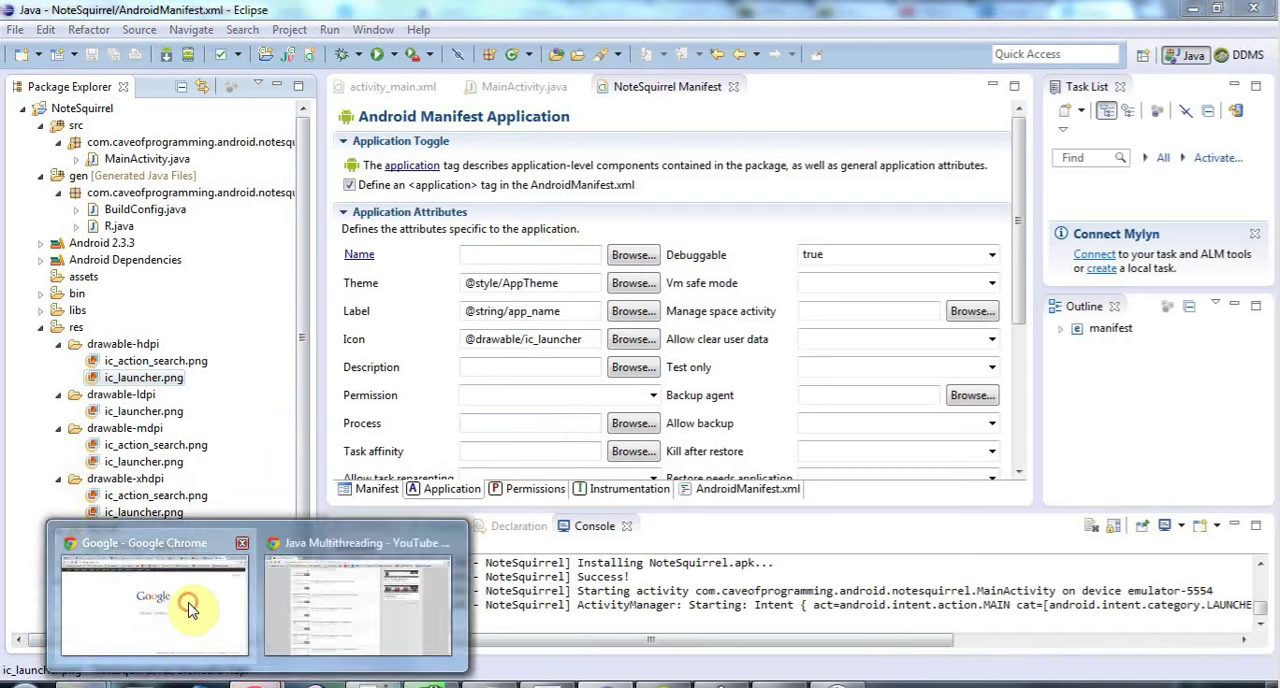
# Search Google for 'android icon design' and open the Icon Design Guidelines result.
pyautogui.click(166, 600)
pyautogui.write('ic')
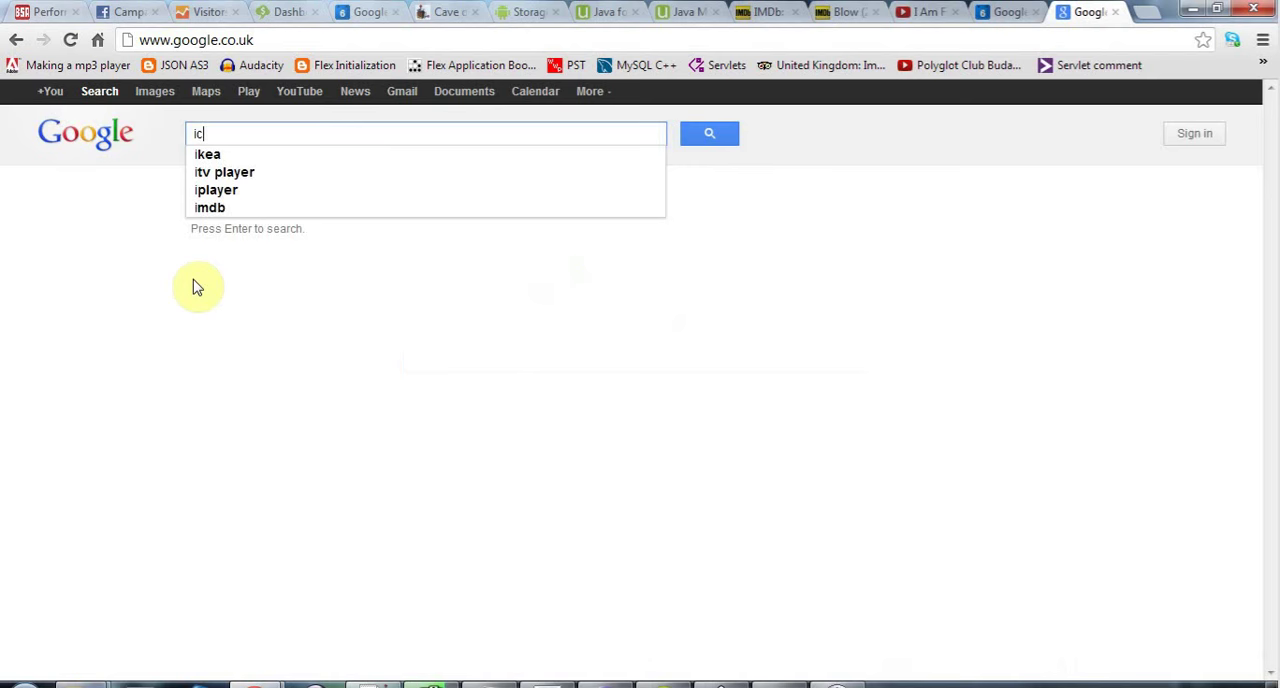
pyautogui.write('on and')
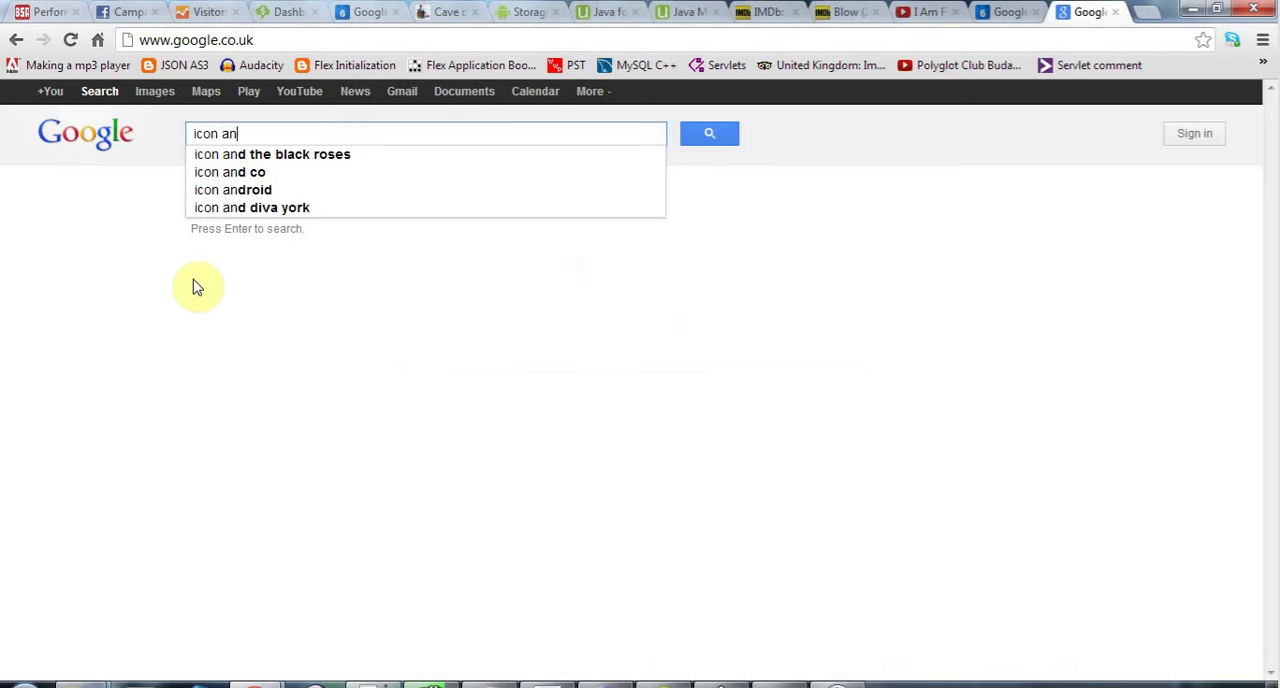
pyautogui.hotkey('ctrl', 'a')
pyautogui.press('BackSpace')
pyautogui.write('android ic')
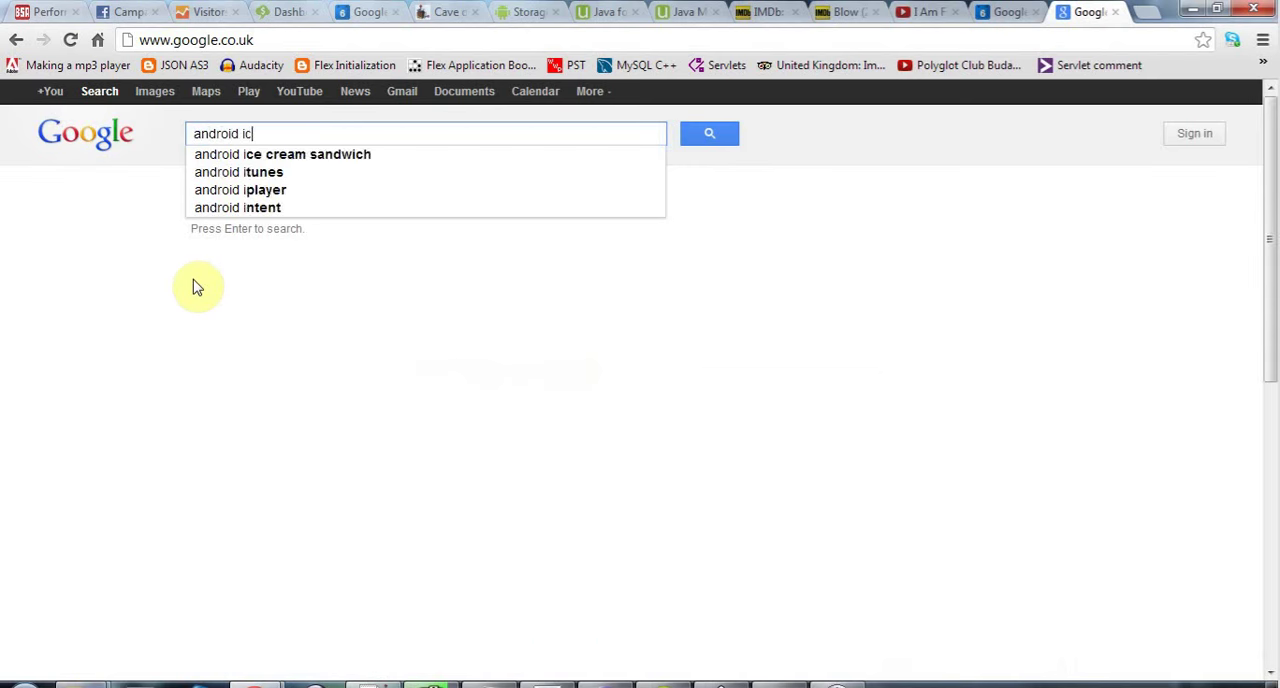
pyautogui.write('on design')
pyautogui.press('Return')
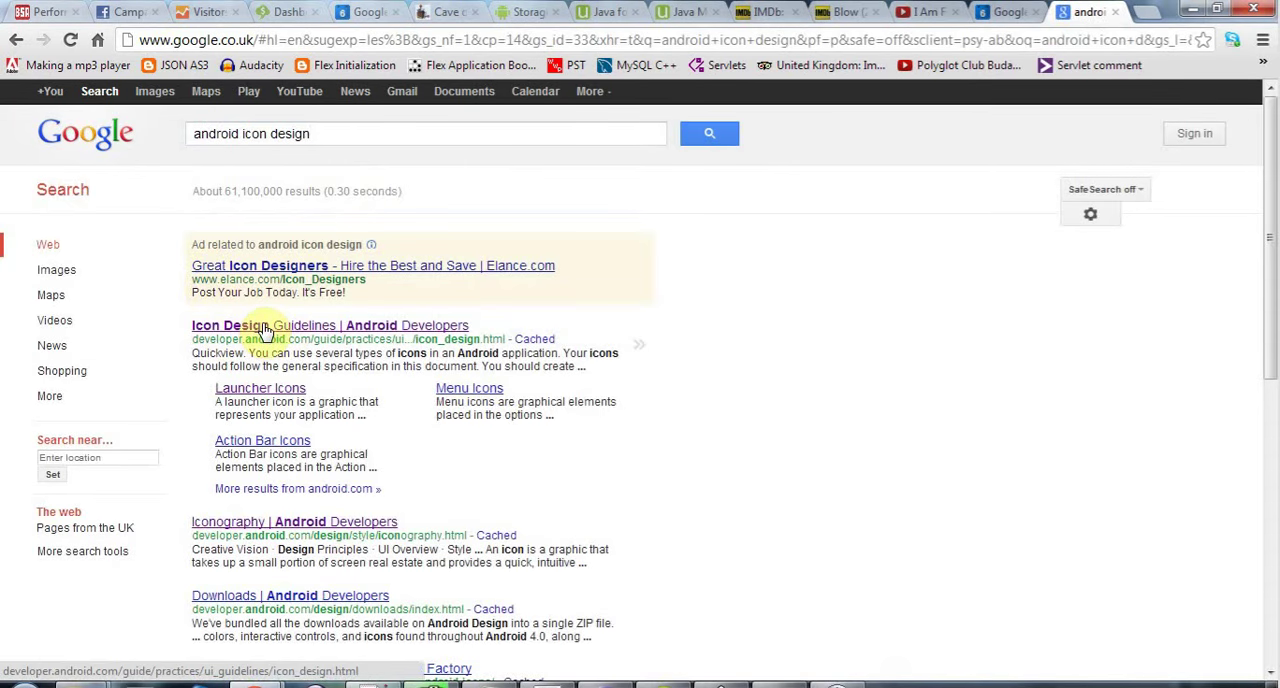
pyautogui.click(262, 328)
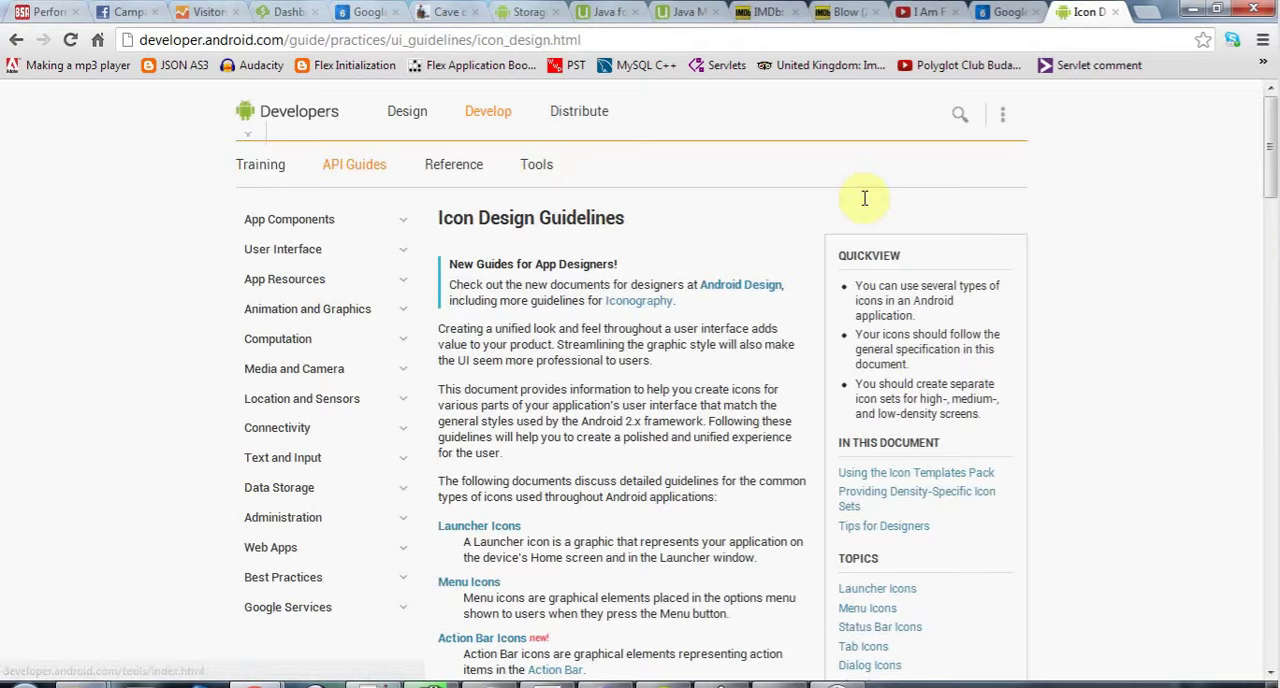
pyautogui.moveTo(1270, 175); pyautogui.dragTo(1270, 215)
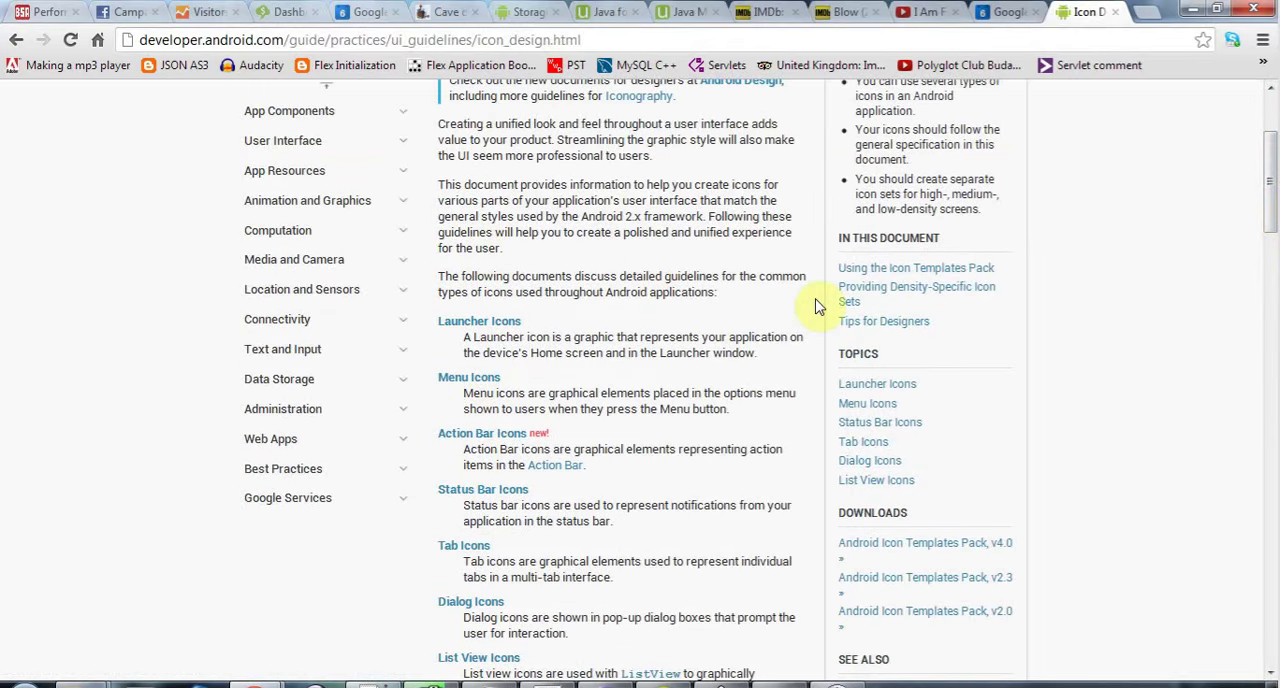
# Open the Launcher Icons guide at its Size and Format table, then bring GIMP forward.
pyautogui.click(503, 323)
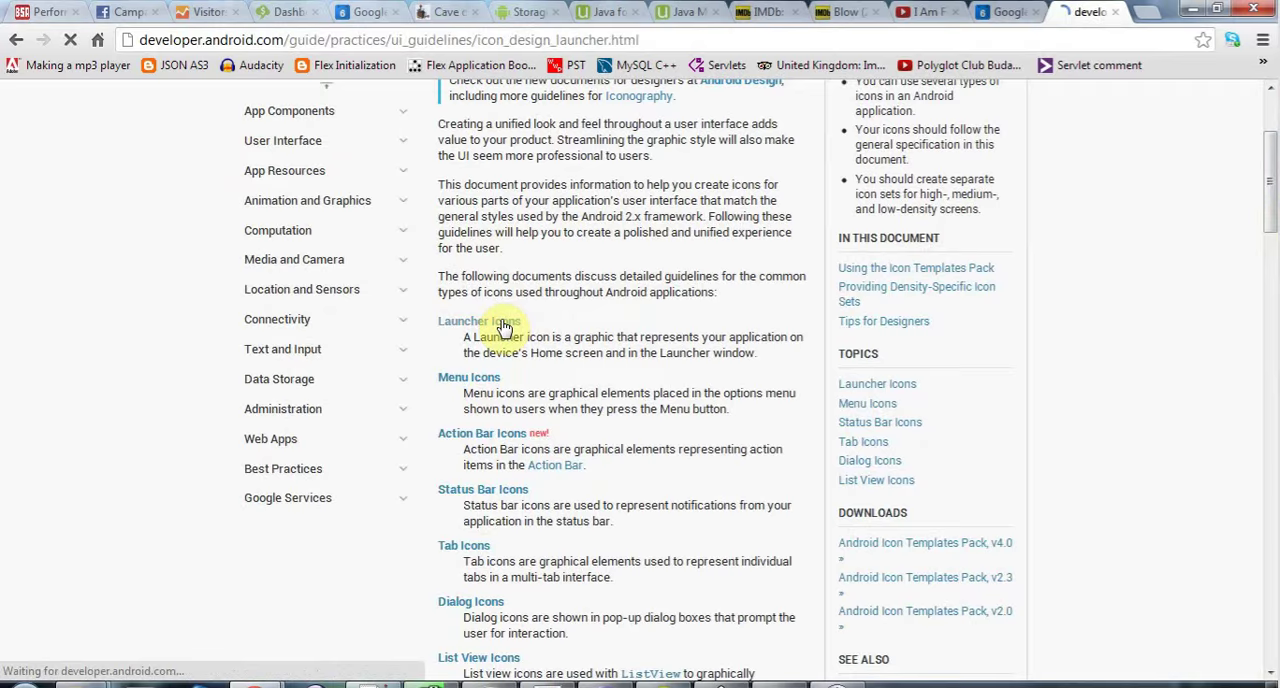
pyautogui.moveTo(1270, 172); pyautogui.dragTo(1270, 545)
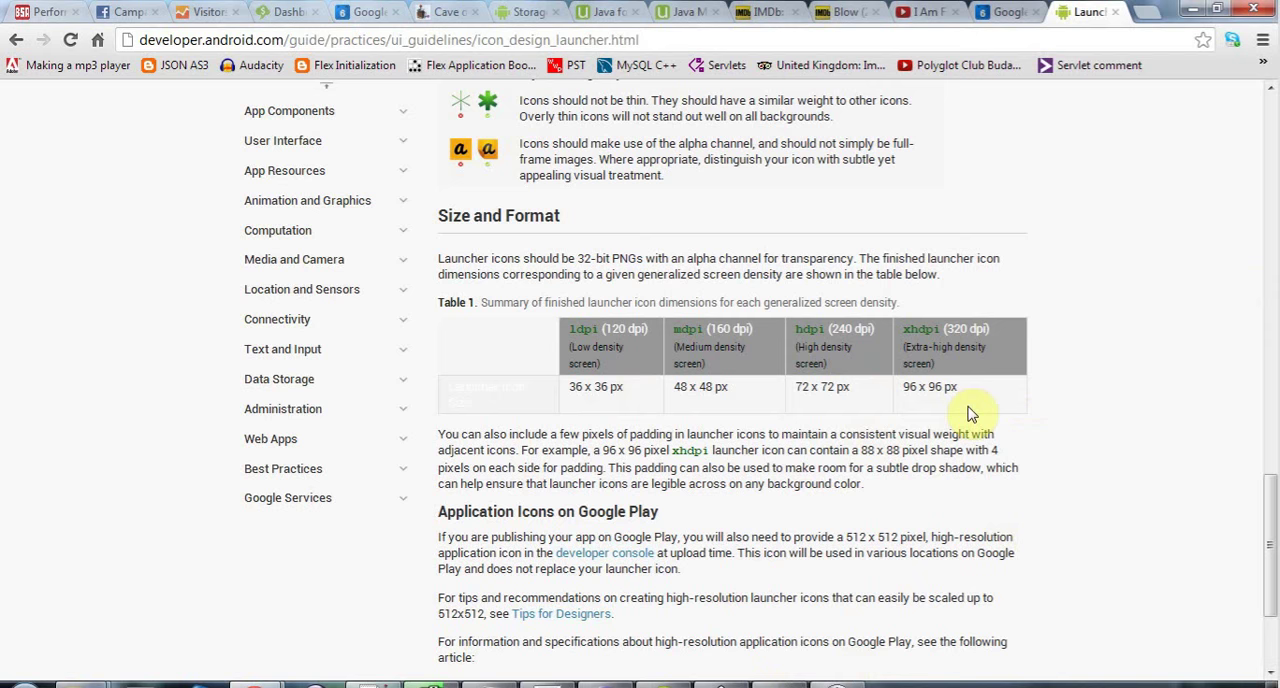
pyautogui.click(790, 682)
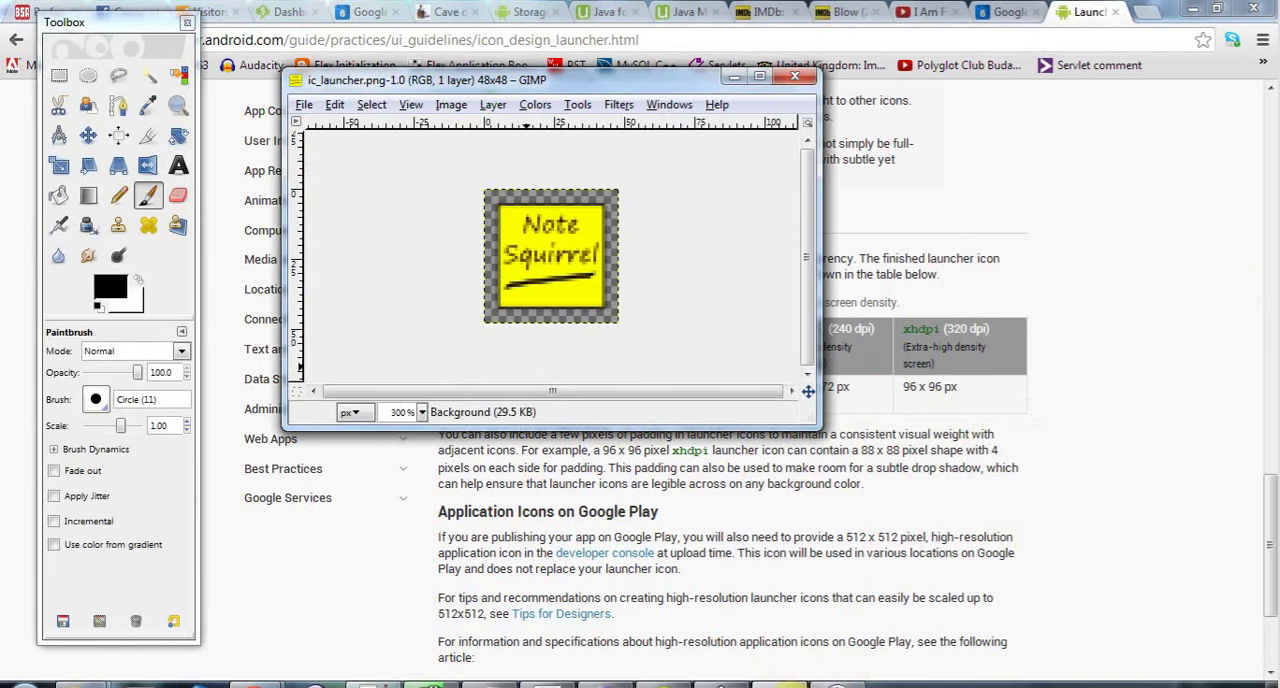
# Browse GIMP's Image menu for the launcher picture.
pyautogui.click(451, 104)
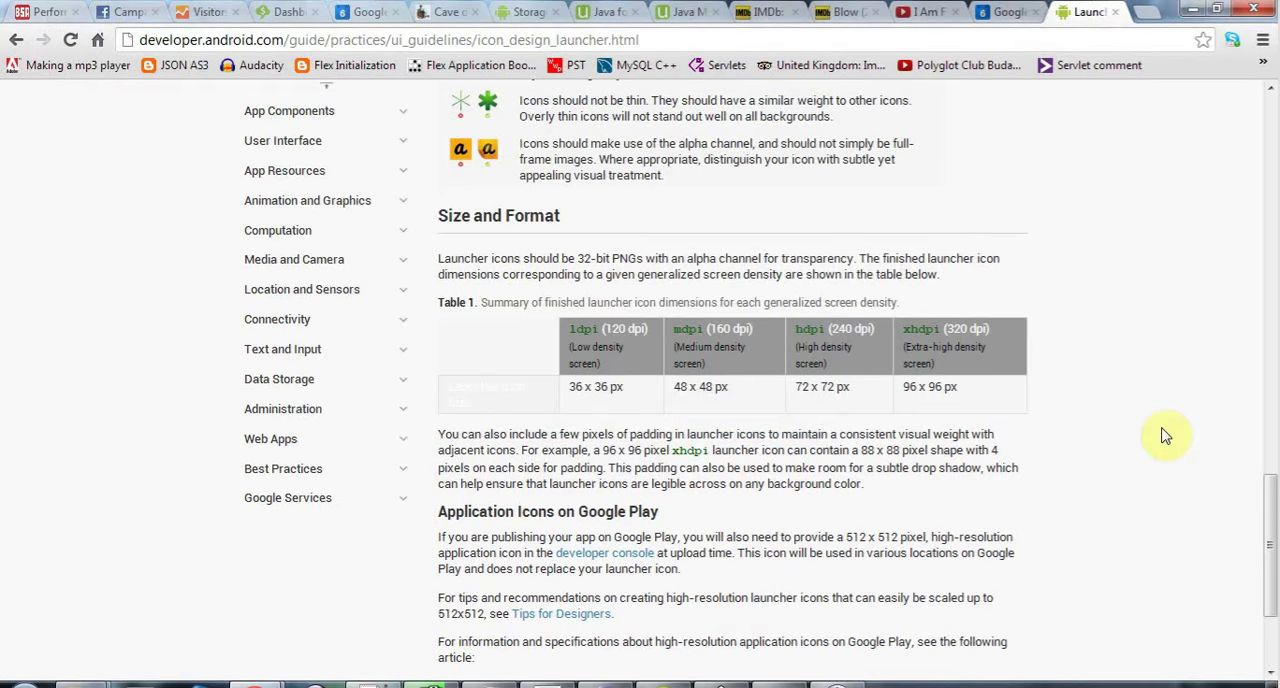
# Review the drawable folders in Eclipse, then bring the Inkscape launcher.svg forward.
pyautogui.click(611, 682)
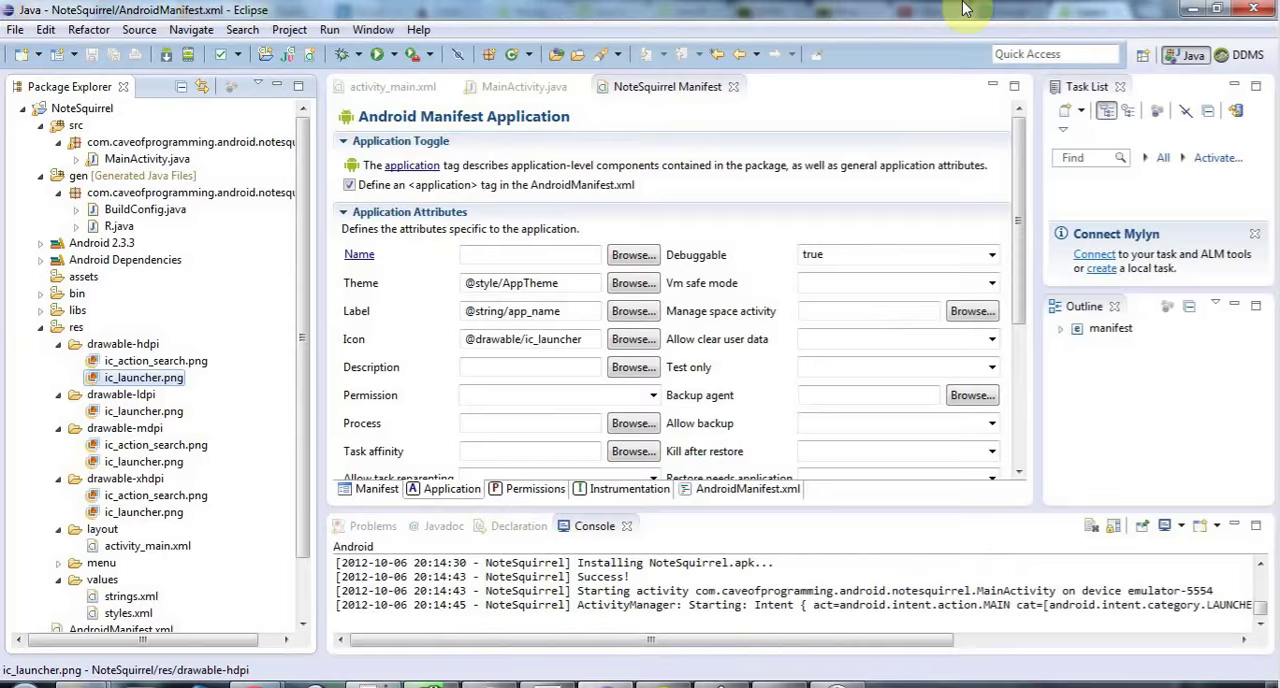
pyautogui.click(800, 682)
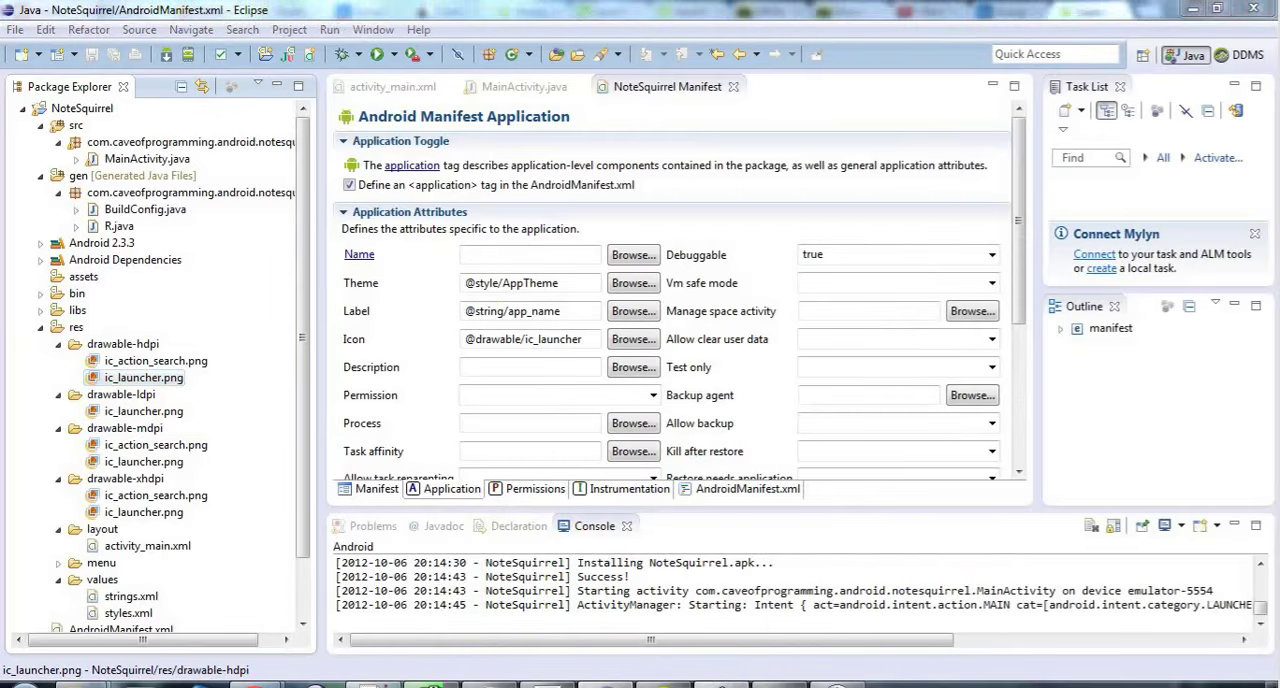
pyautogui.hotkey('alt', 'Tab')
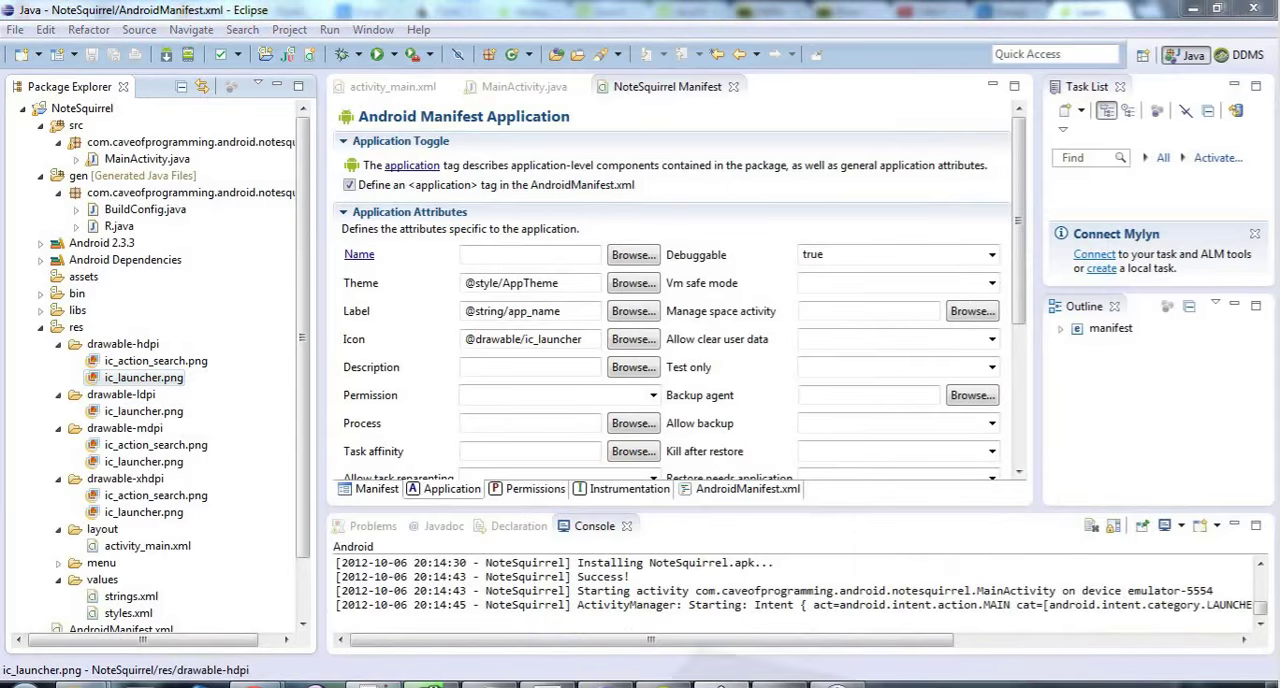
pyautogui.hotkey('alt', 'Tab')
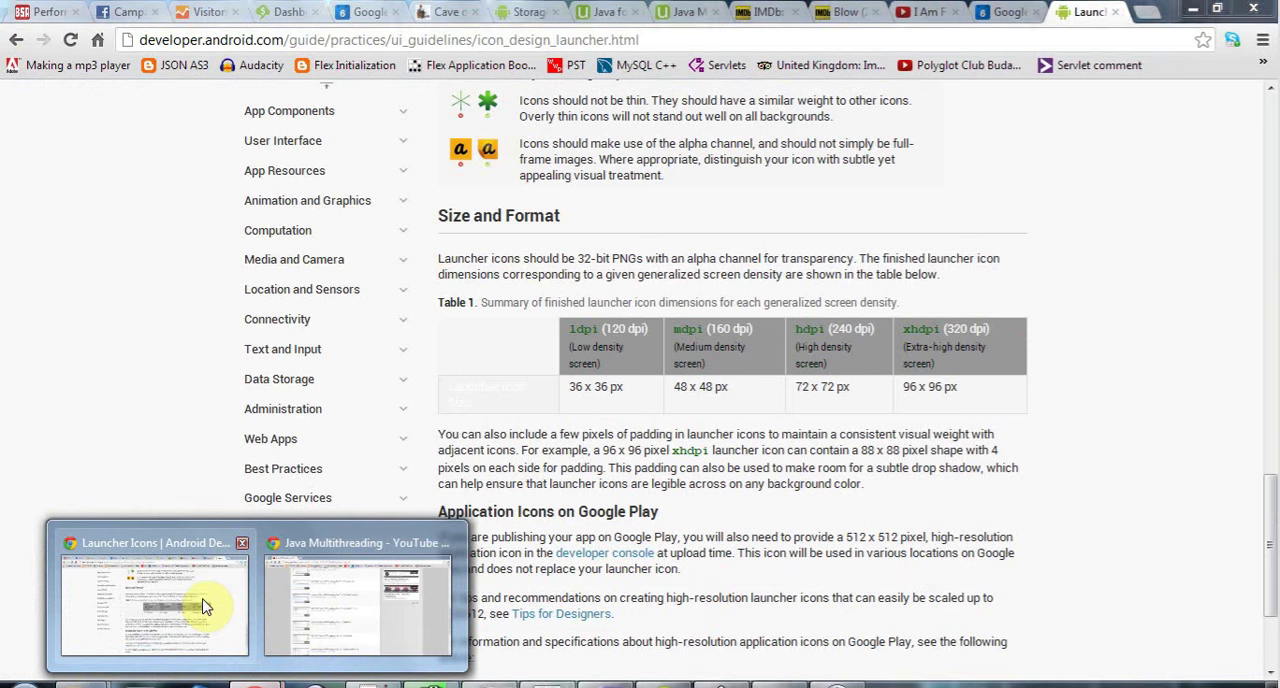
# Compare the Launcher Icons size table with the GIMP image, then return to the Inkscape drawing.
pyautogui.click(203, 605)
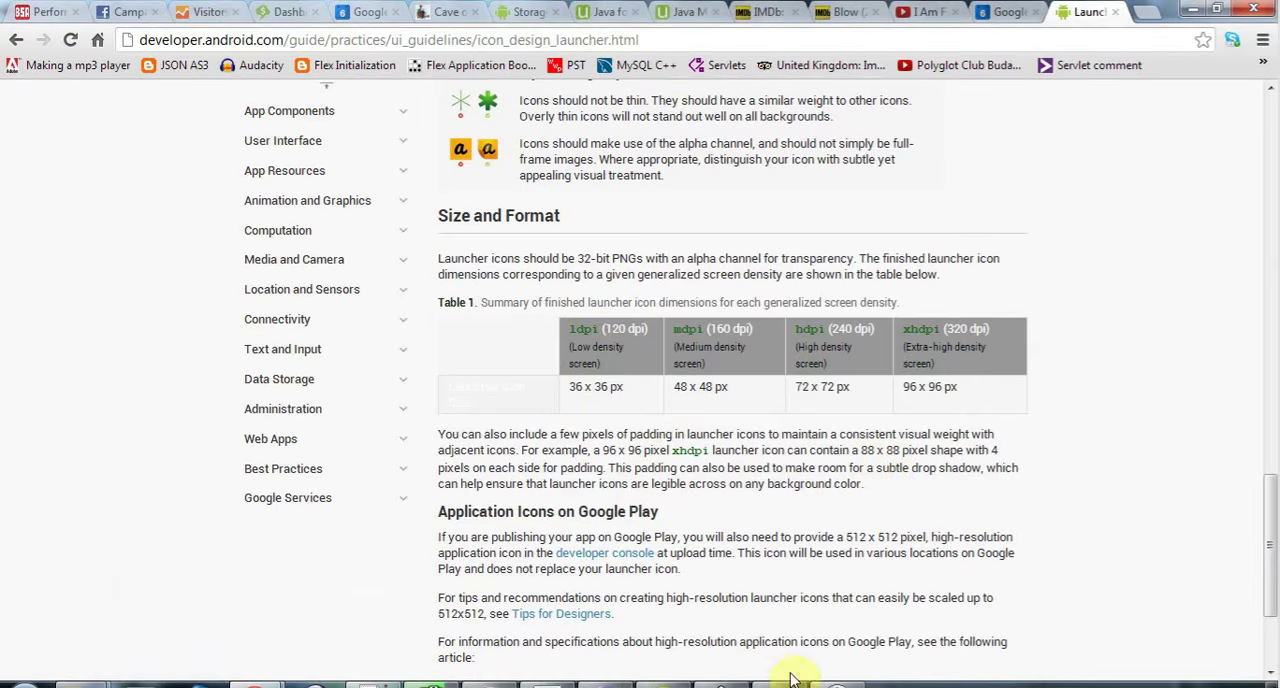
pyautogui.click(730, 684)
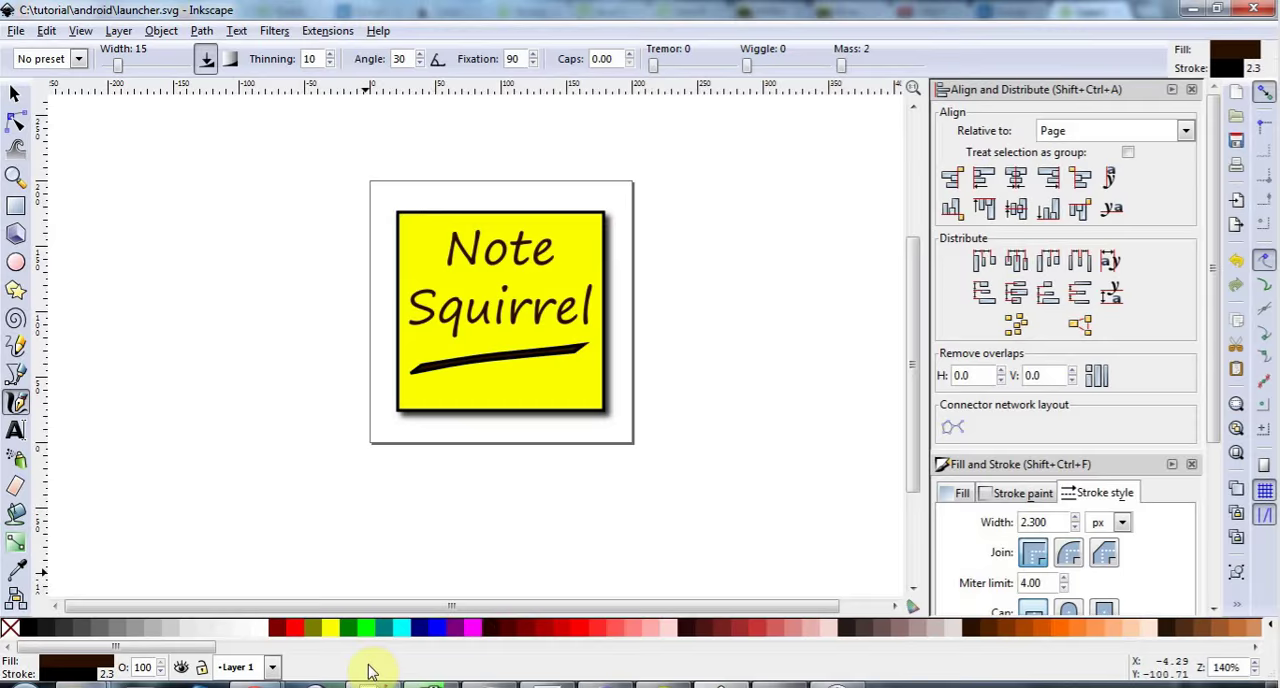
pyautogui.click(278, 684)
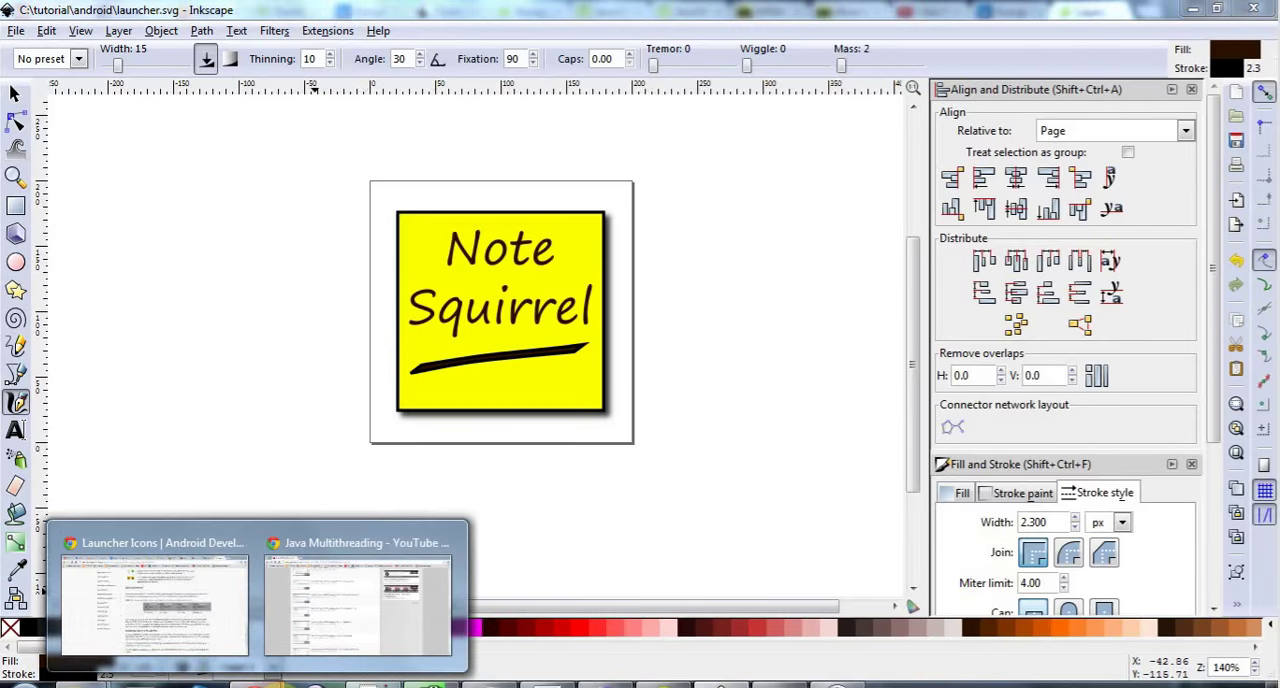
pyautogui.click(155, 600)
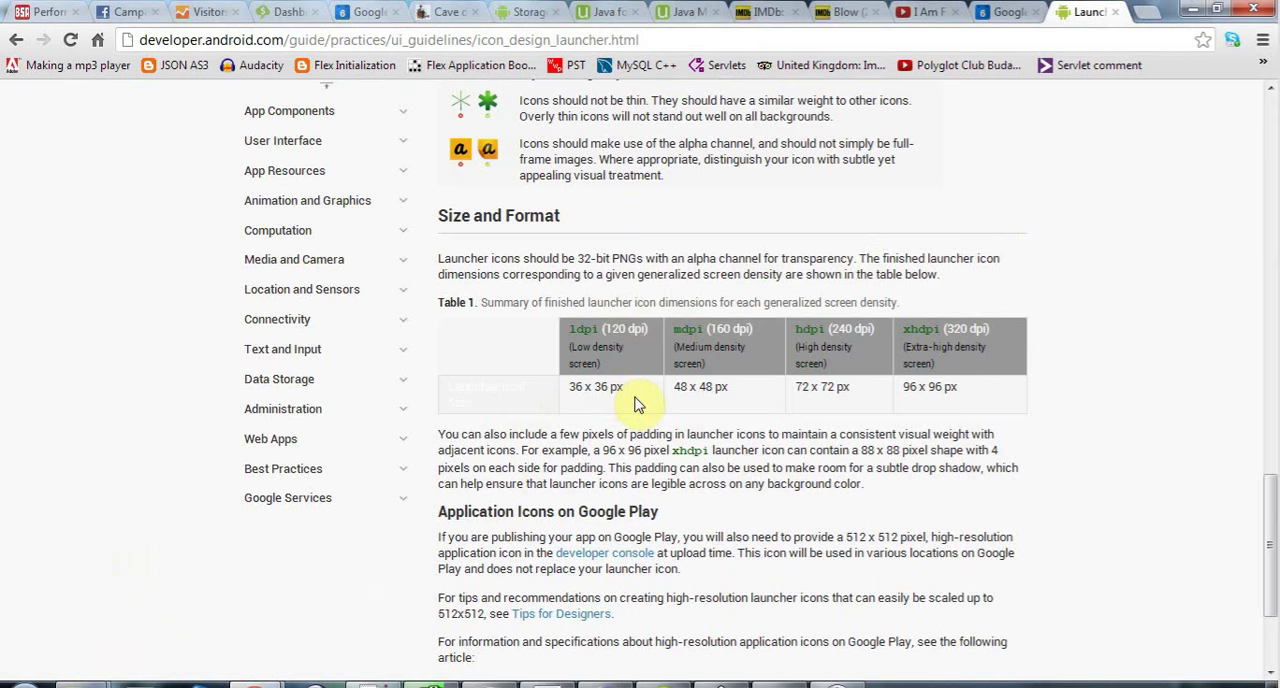
pyautogui.hotkey('alt', 'Tab')
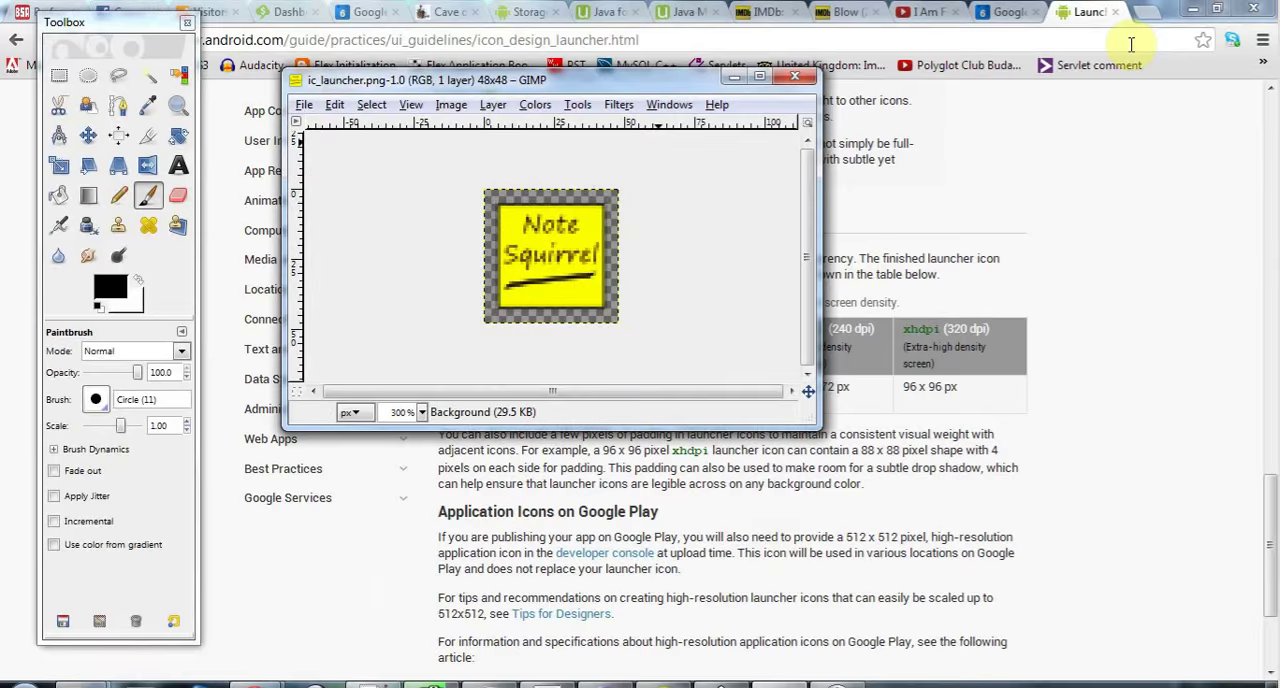
pyautogui.click(1090, 12)
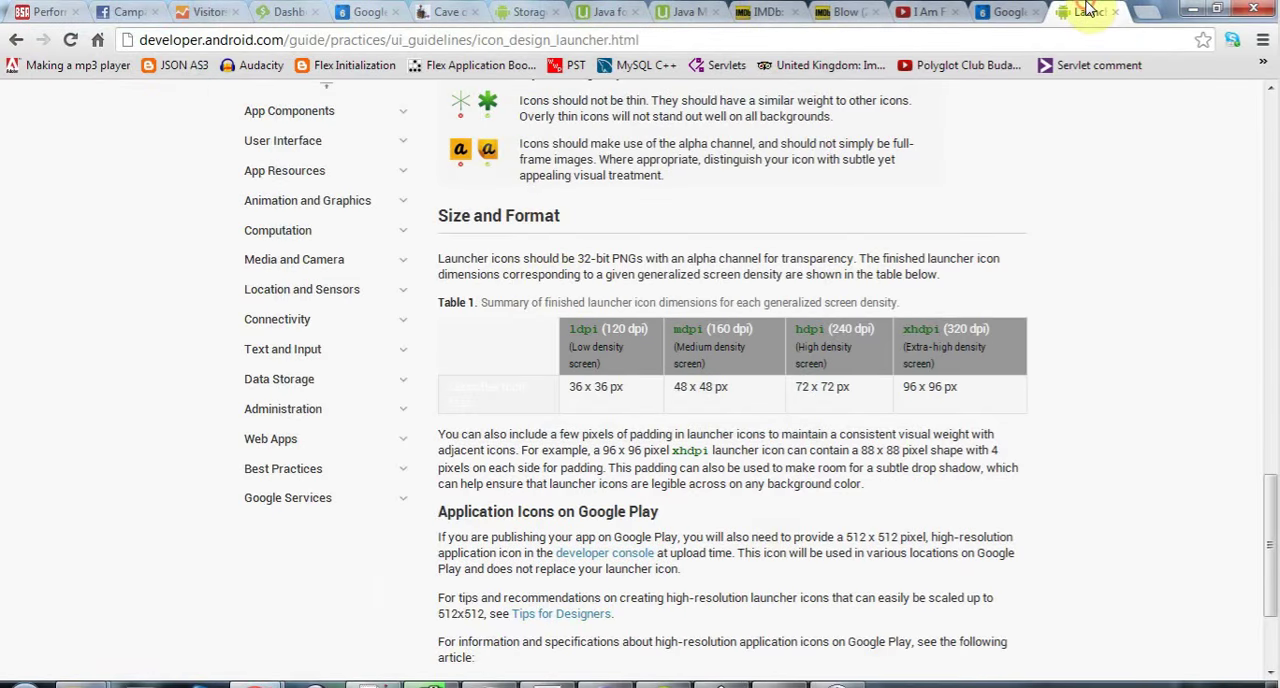
pyautogui.click(860, 678)
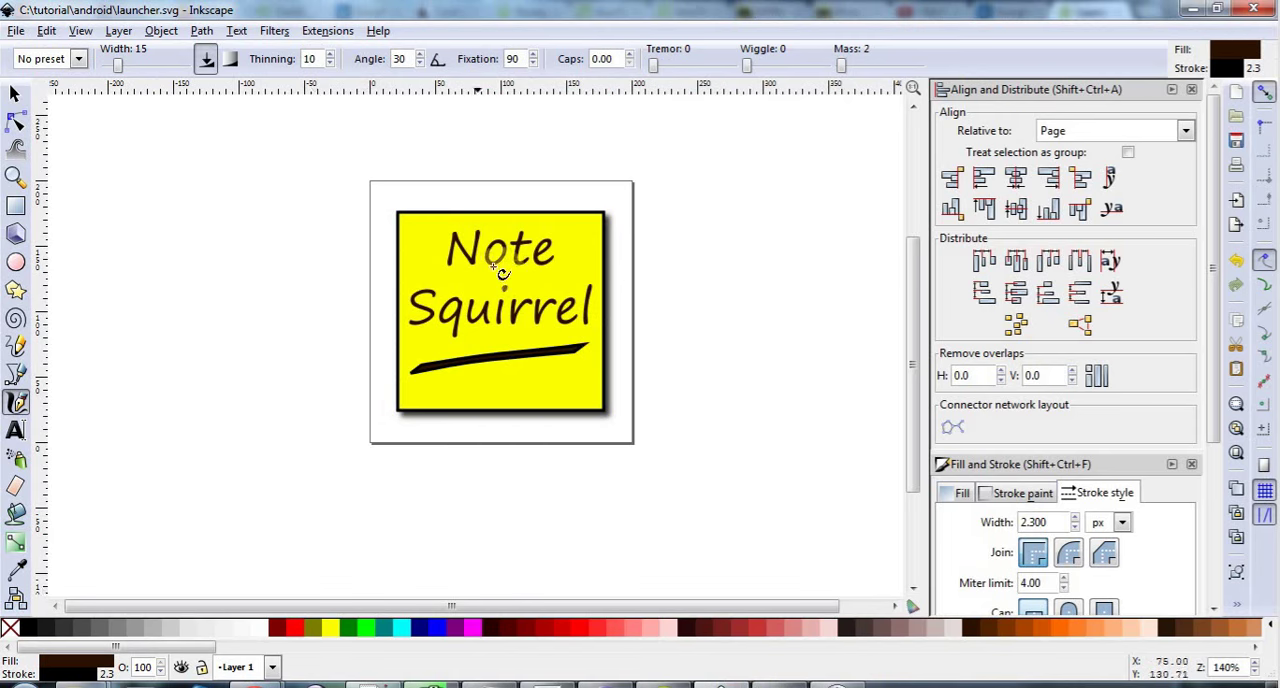
# Set the bitmap export to the whole page at 36 pixels wide.
pyautogui.click(14, 32)
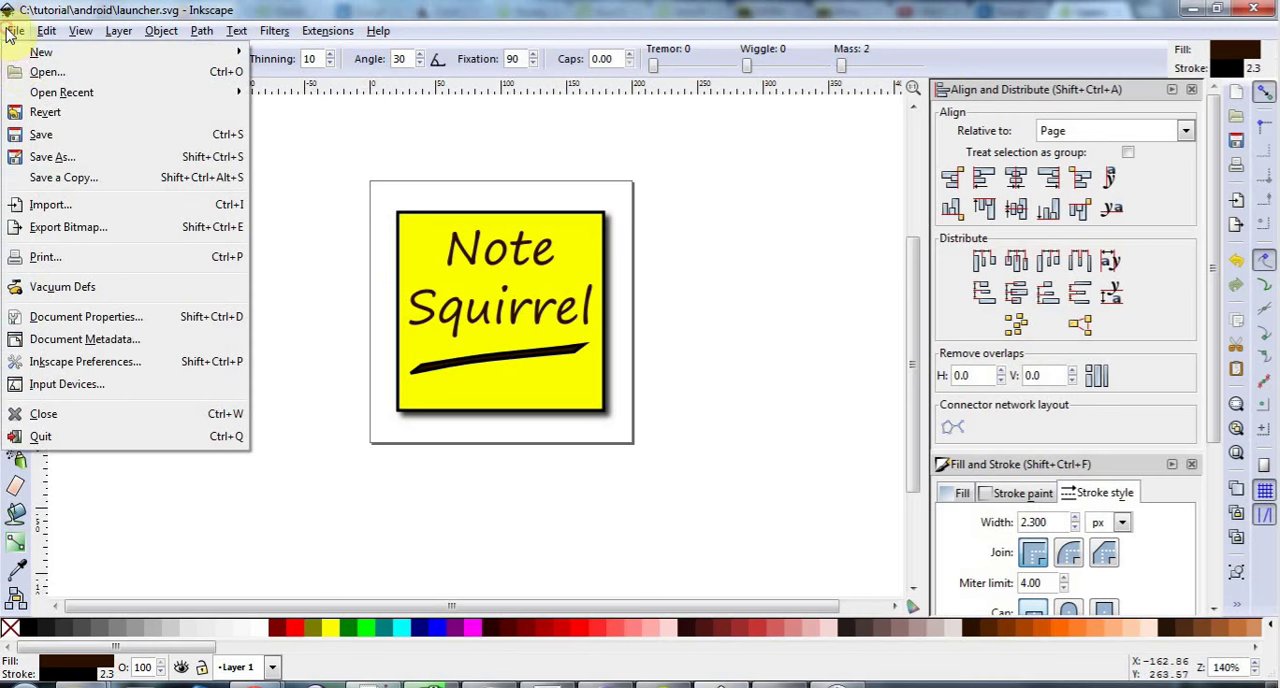
pyautogui.click(82, 230)
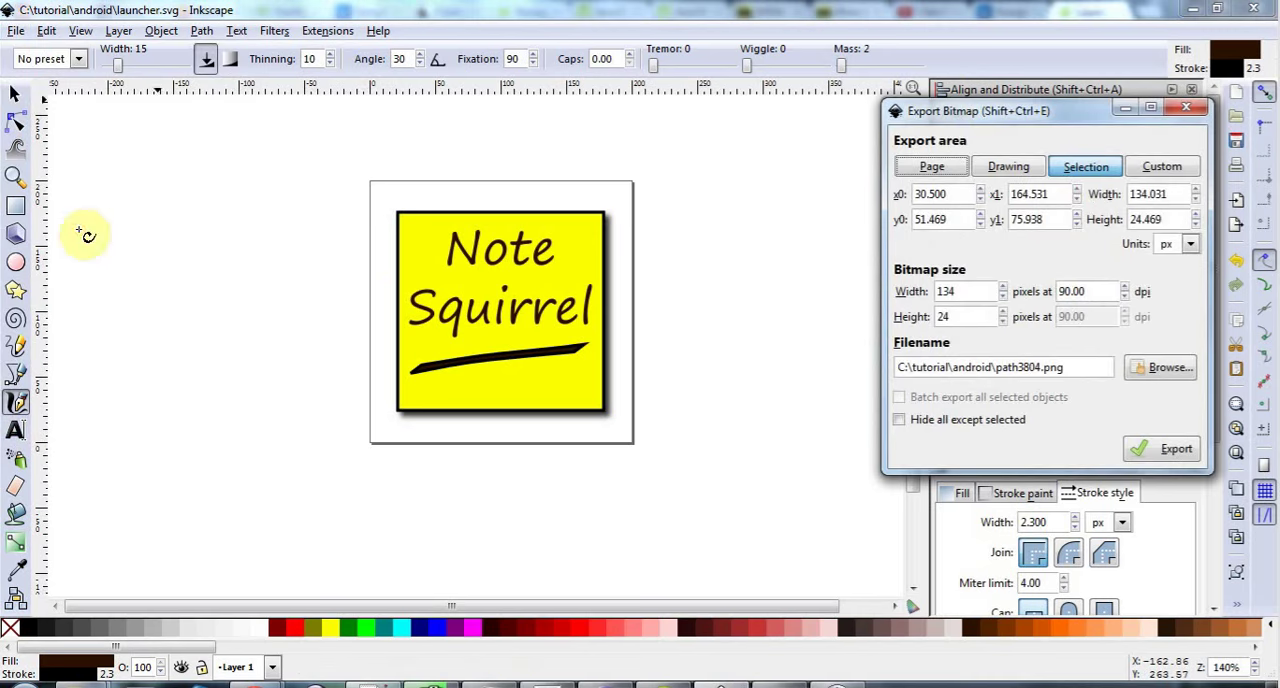
pyautogui.moveTo(968, 291); pyautogui.dragTo(912, 290)
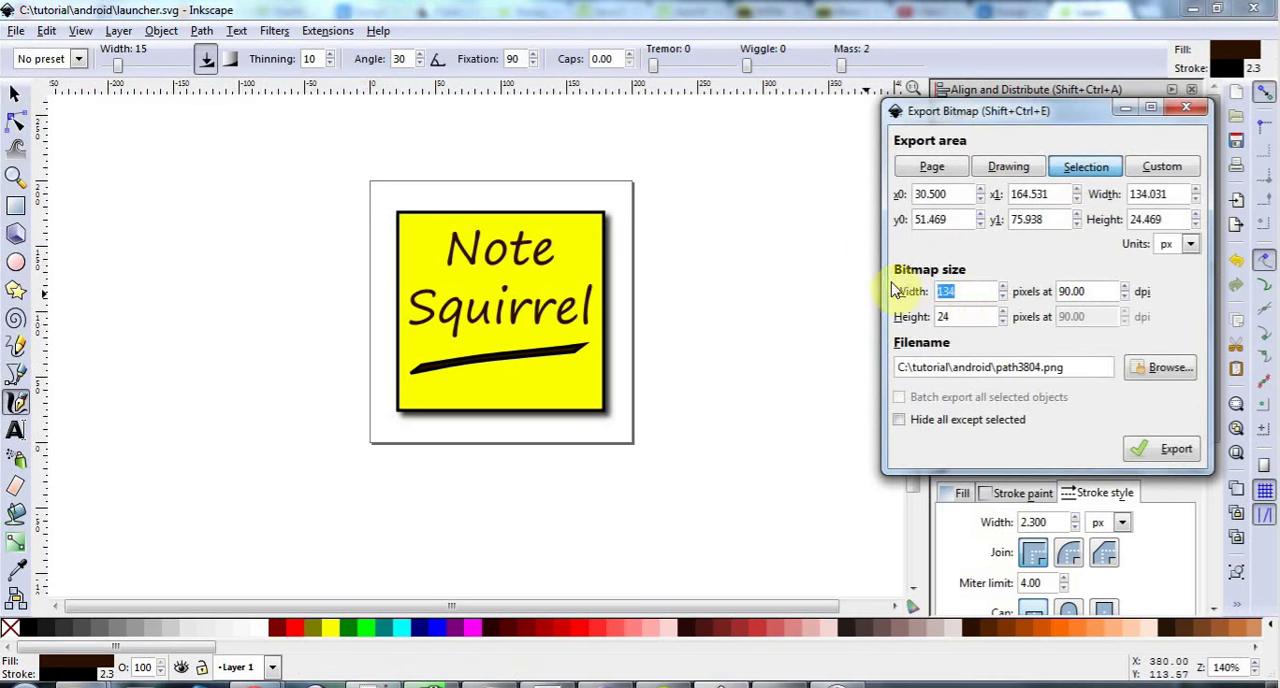
pyautogui.write('36')
pyautogui.doubleClick(945, 316)
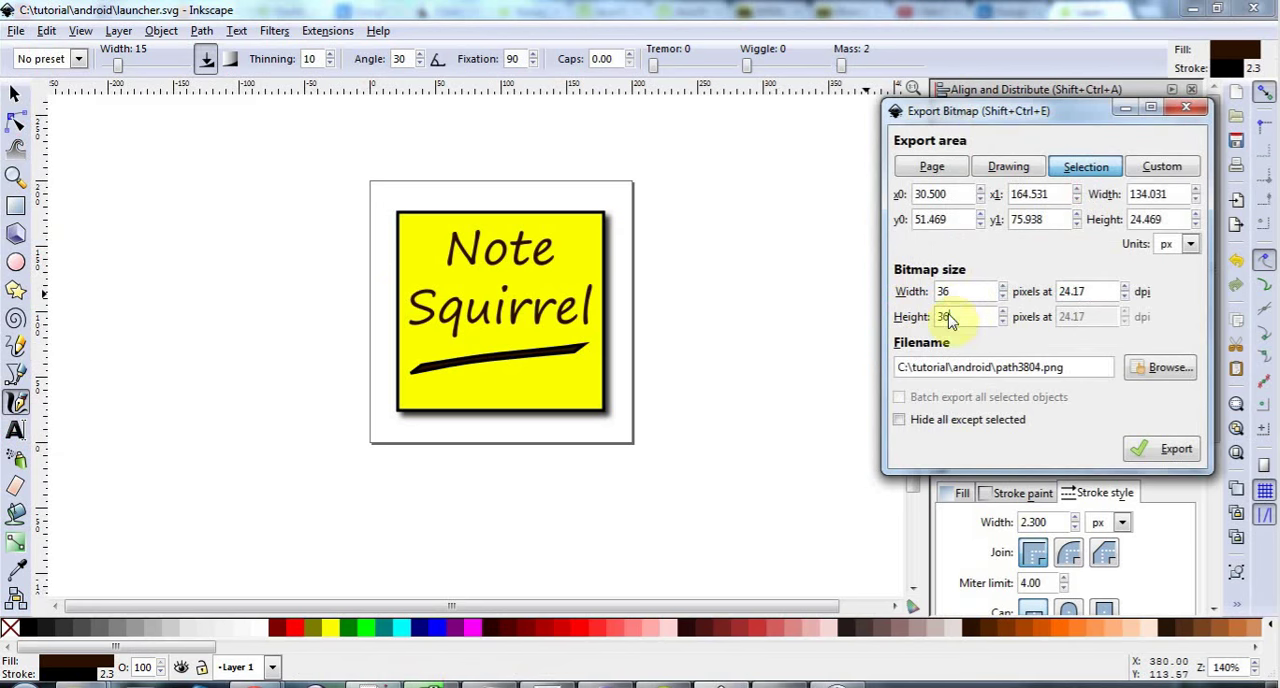
pyautogui.click(932, 166)
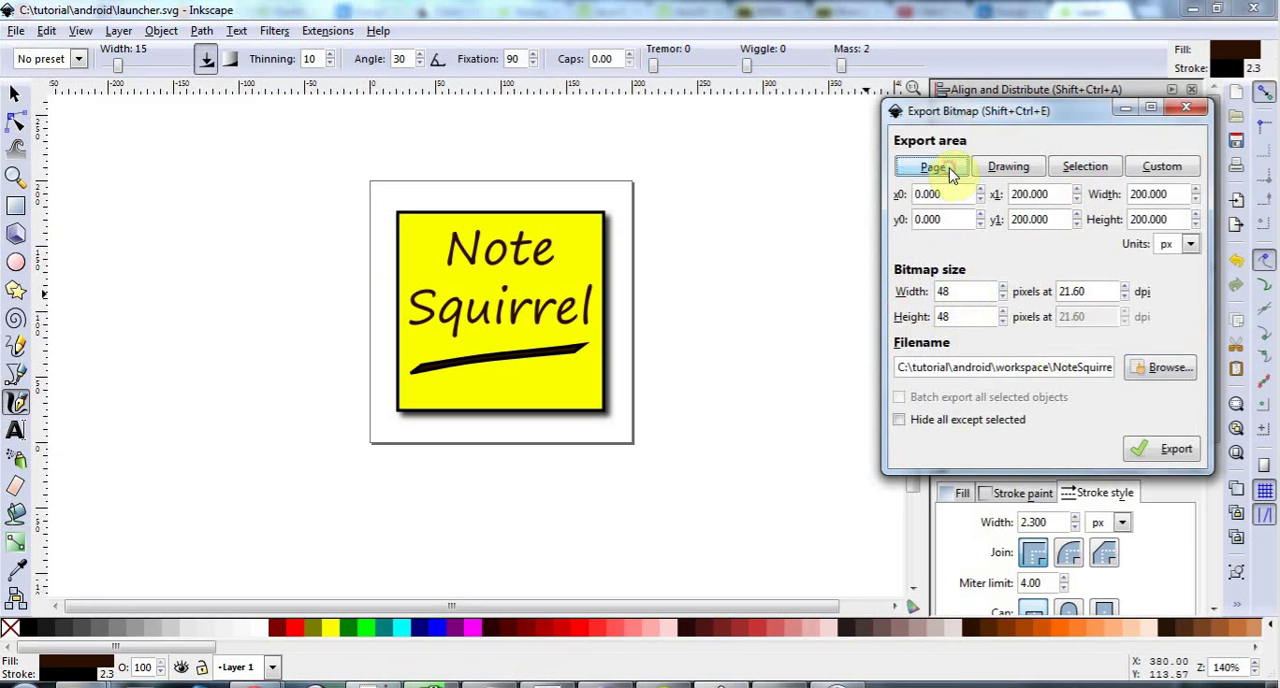
pyautogui.click(943, 291)
pyautogui.moveTo(955, 291); pyautogui.dragTo(897, 289)
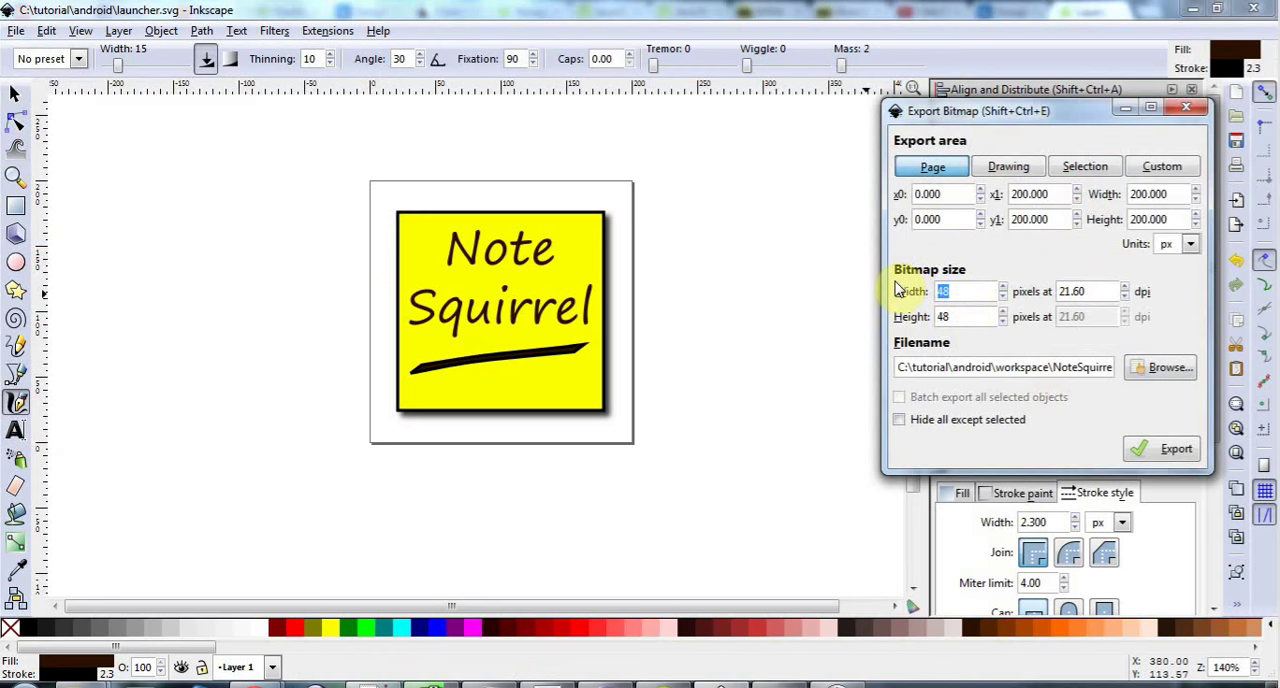
pyautogui.write('36')
pyautogui.press('Return')
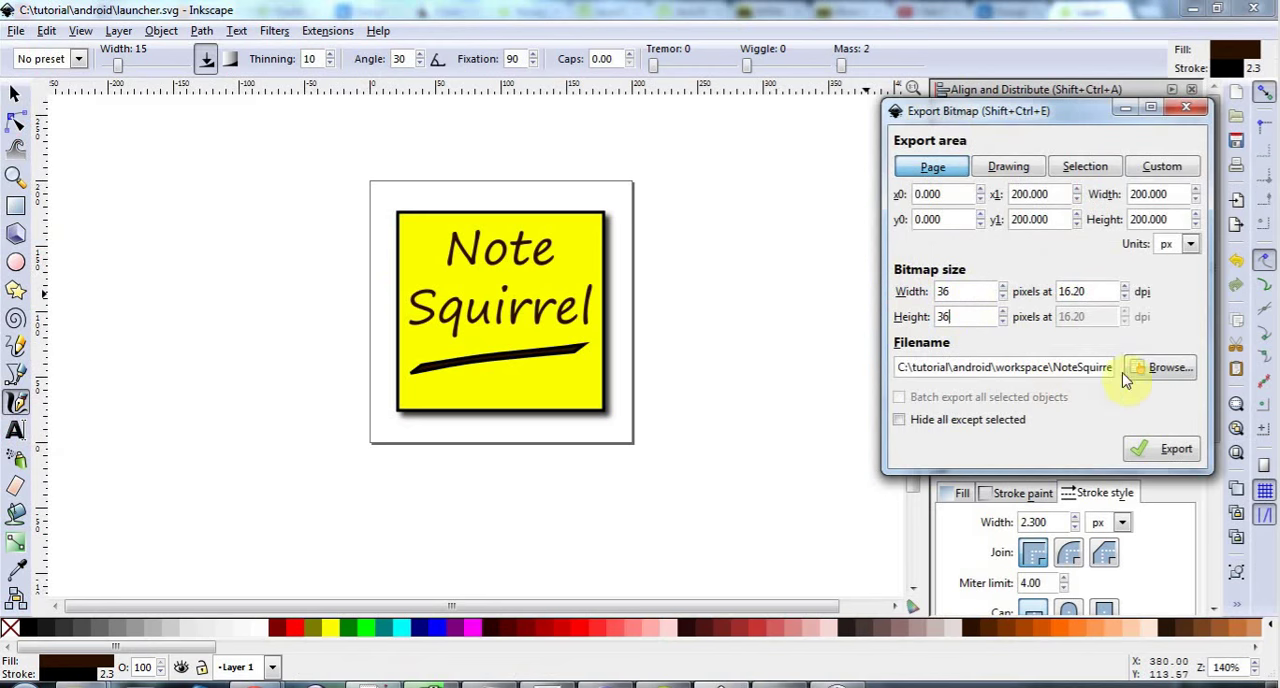
# Export to res/drawable-ldpi/ic_launcher.png, replacing the existing icon.
pyautogui.click(1160, 368)
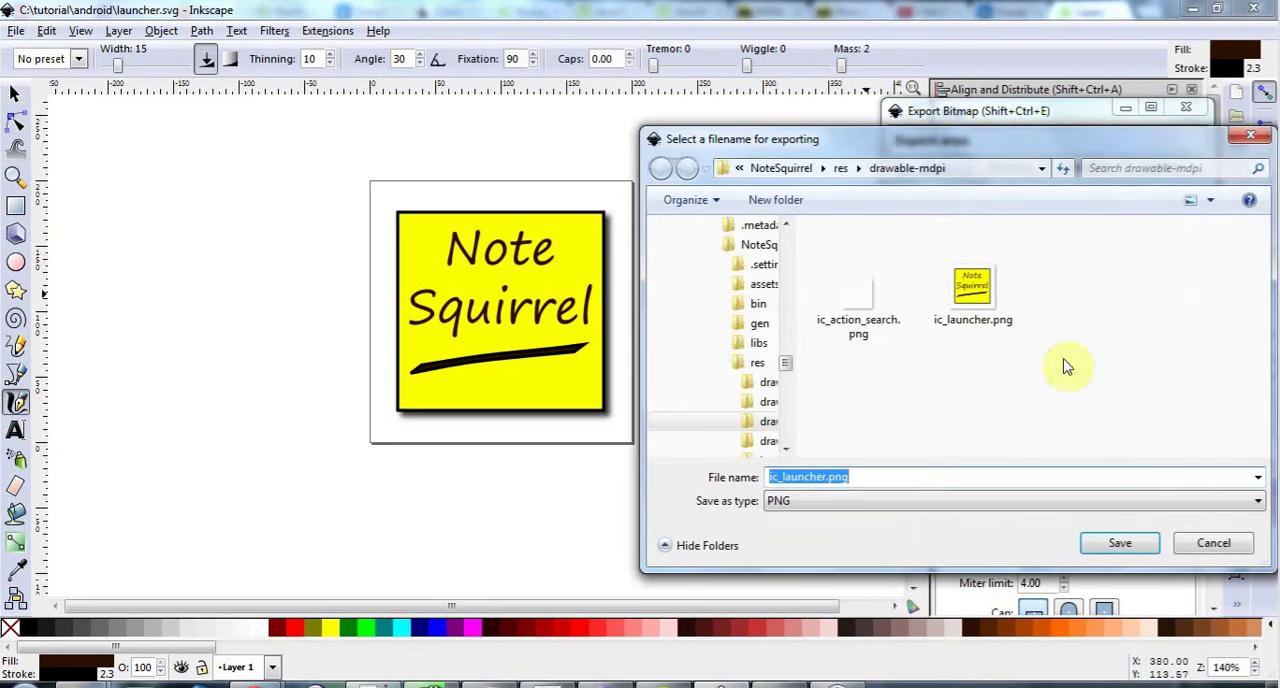
pyautogui.click(843, 168)
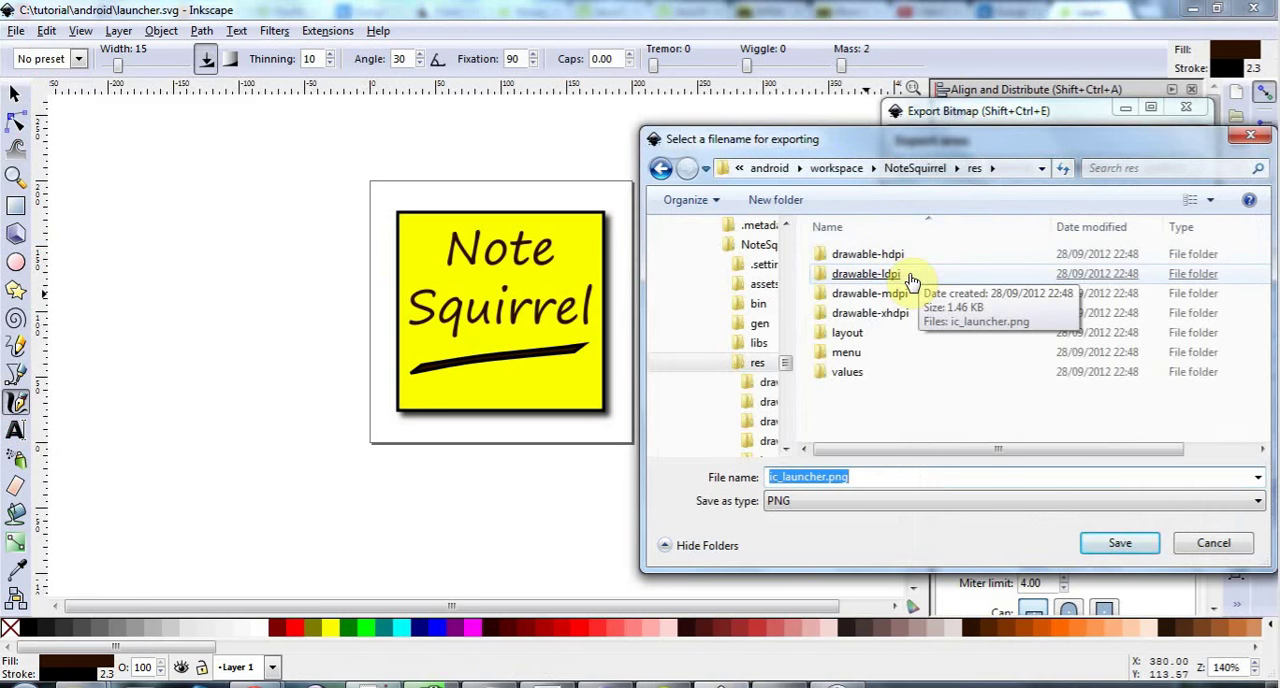
pyautogui.doubleClick(880, 274)
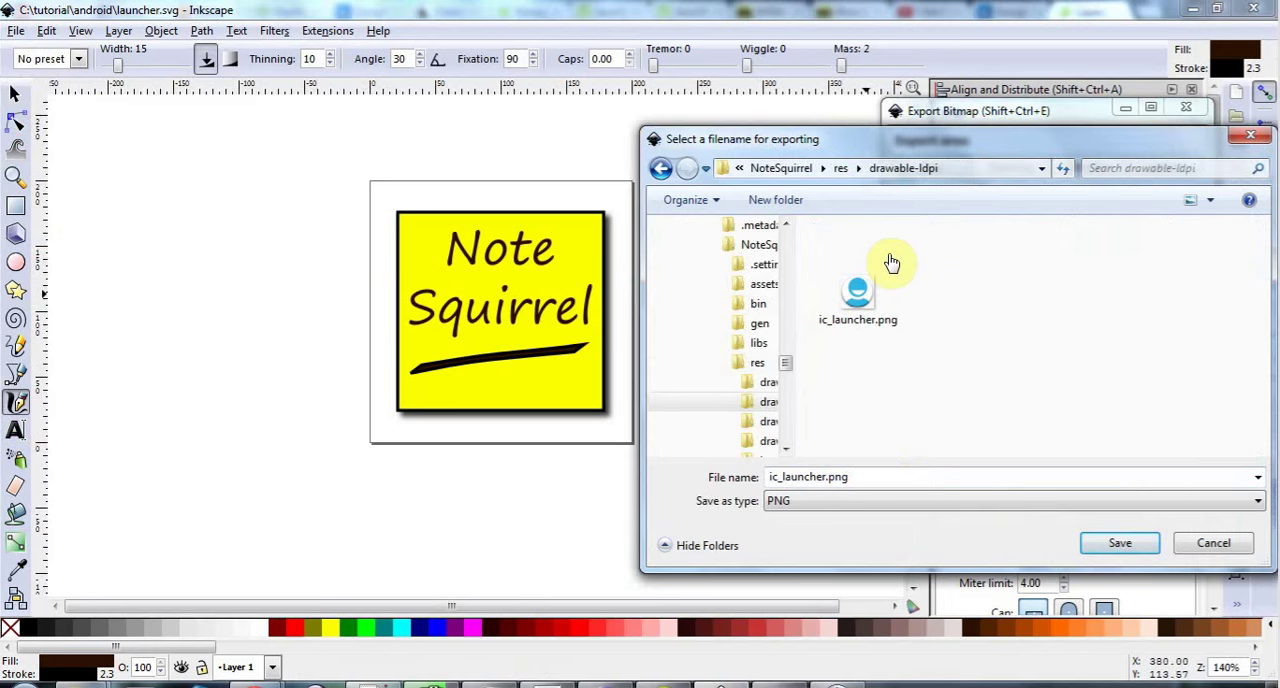
pyautogui.click(866, 302)
pyautogui.doubleClick(866, 302)
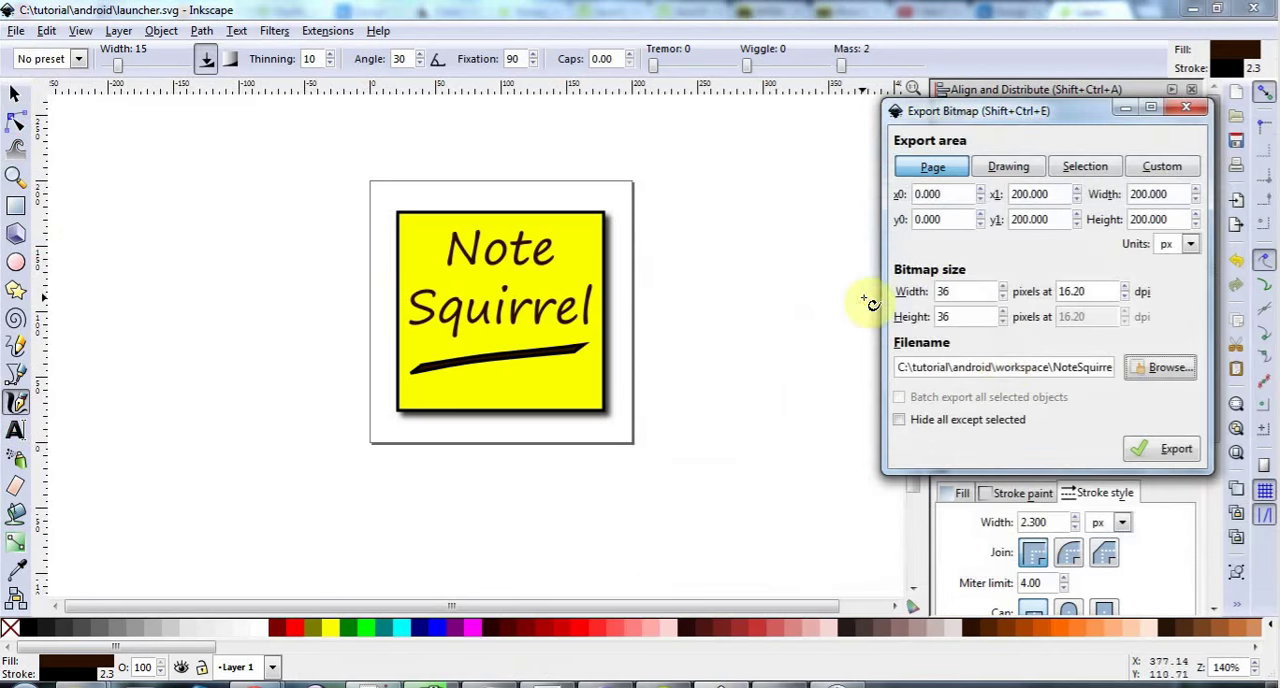
pyautogui.click(1166, 452)
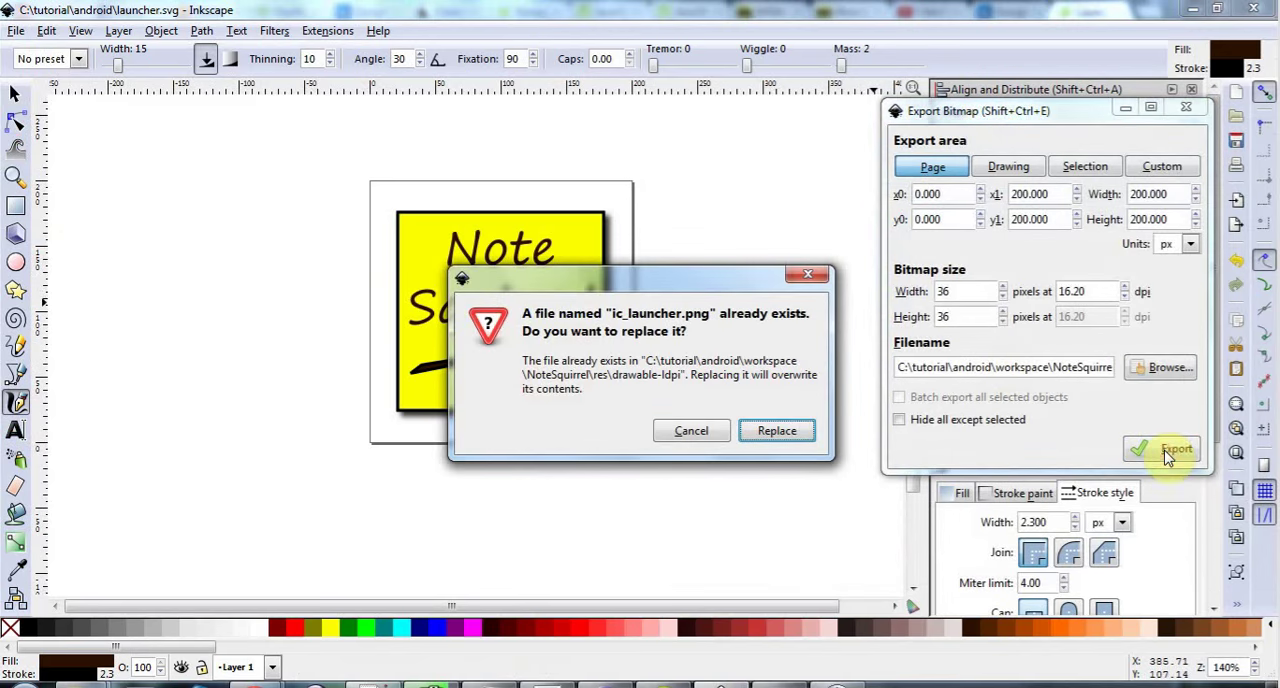
pyautogui.click(785, 431)
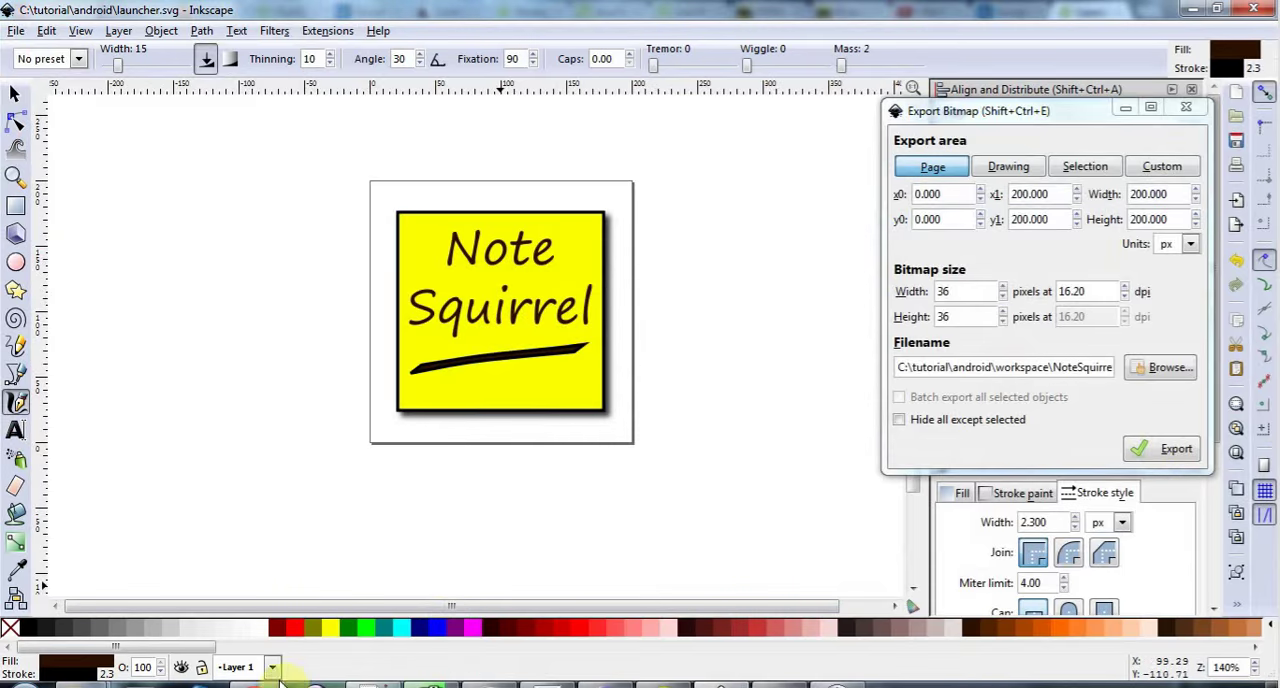
pyautogui.moveTo(605, 680)
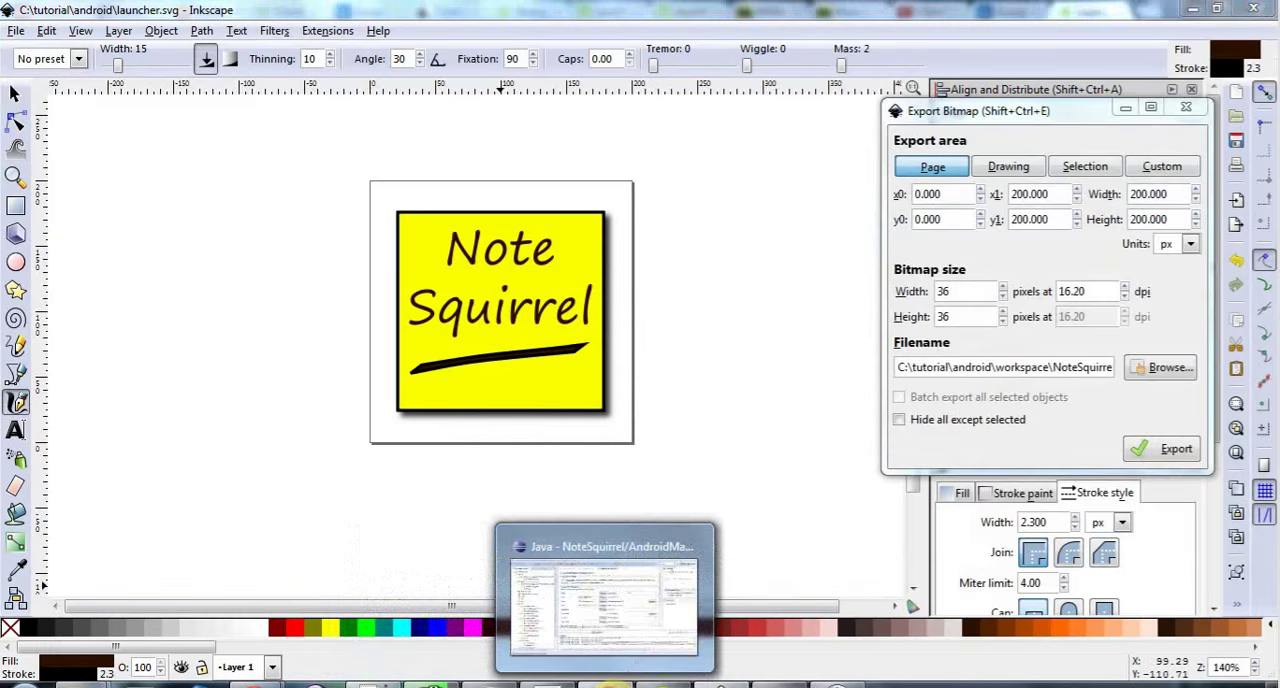
# In Eclipse, select the NoteSquirrel project's drawable-hdpi ic_launcher.png.
pyautogui.click(515, 682)
pyautogui.click(82, 108)
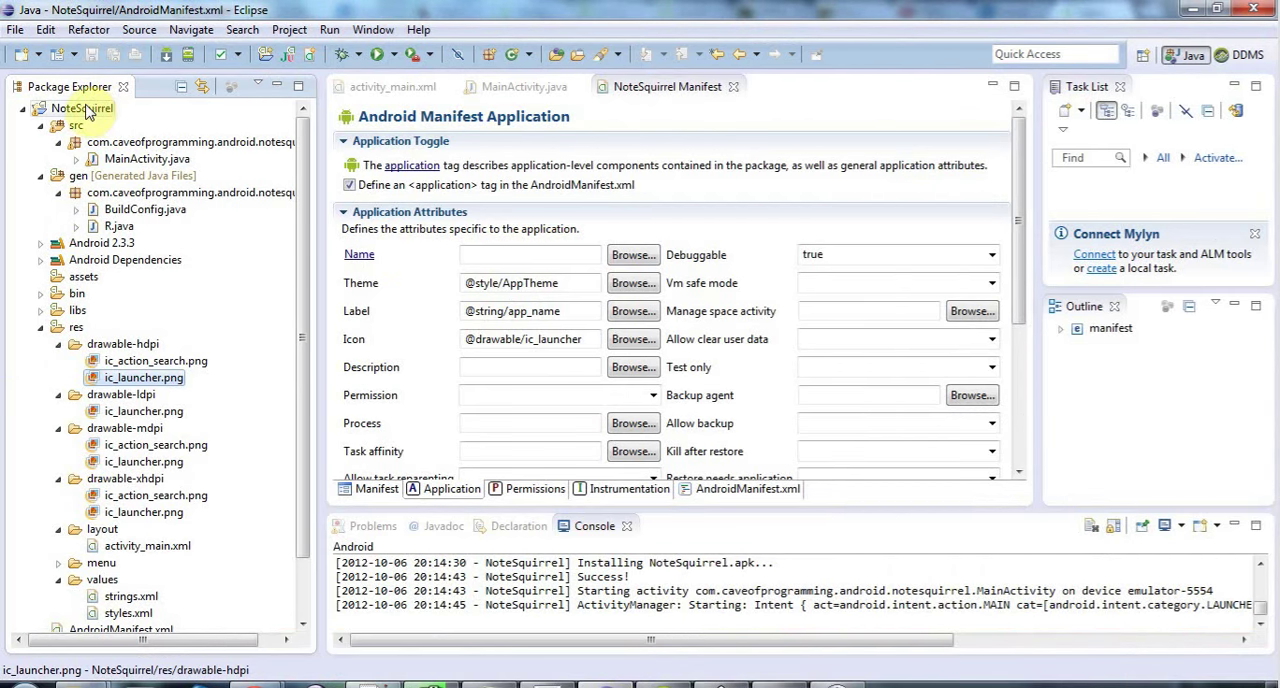
pyautogui.click(118, 378)
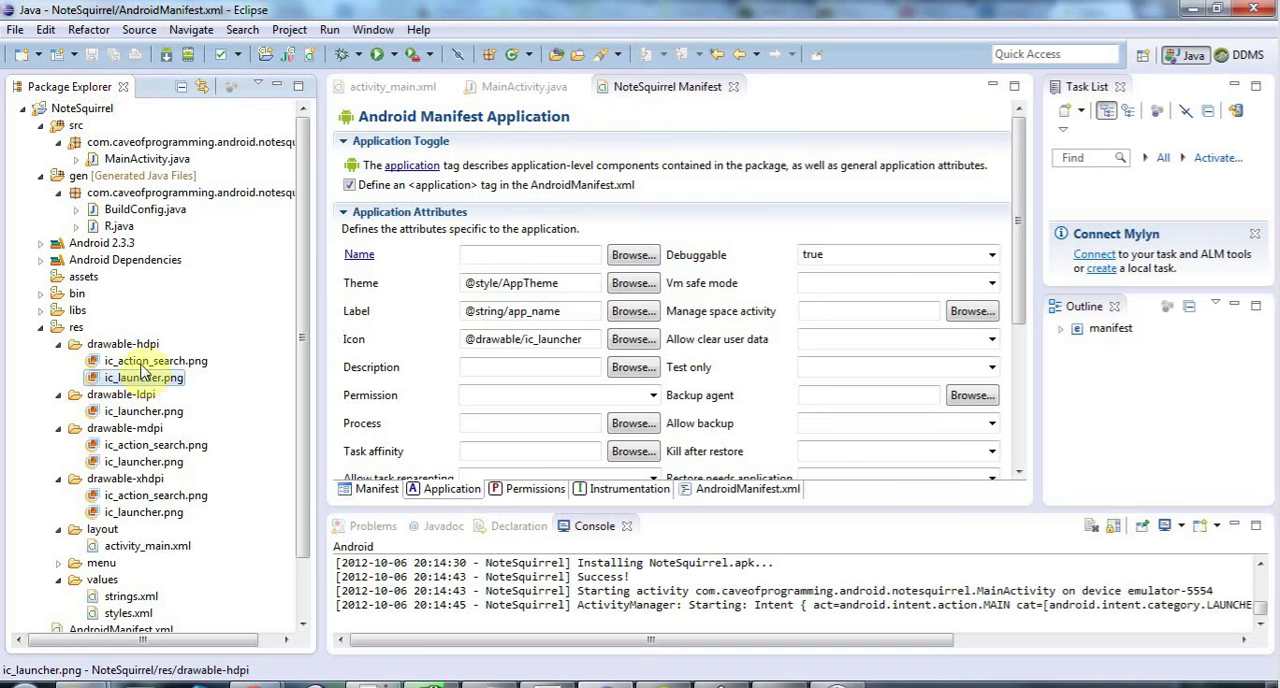
# Refresh the NoteSquirrel project and preview the hdpi launcher icon, still the default.
pyautogui.click(82, 108)
pyautogui.rightClick(73, 122)
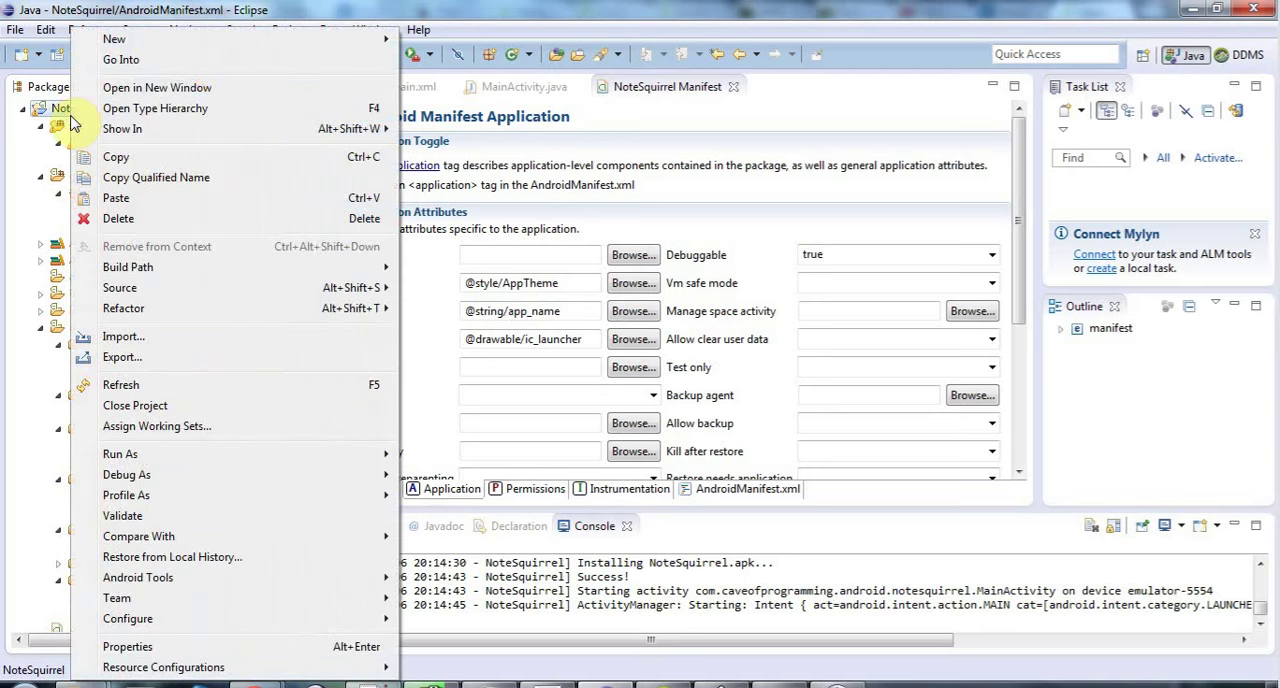
pyautogui.click(155, 384)
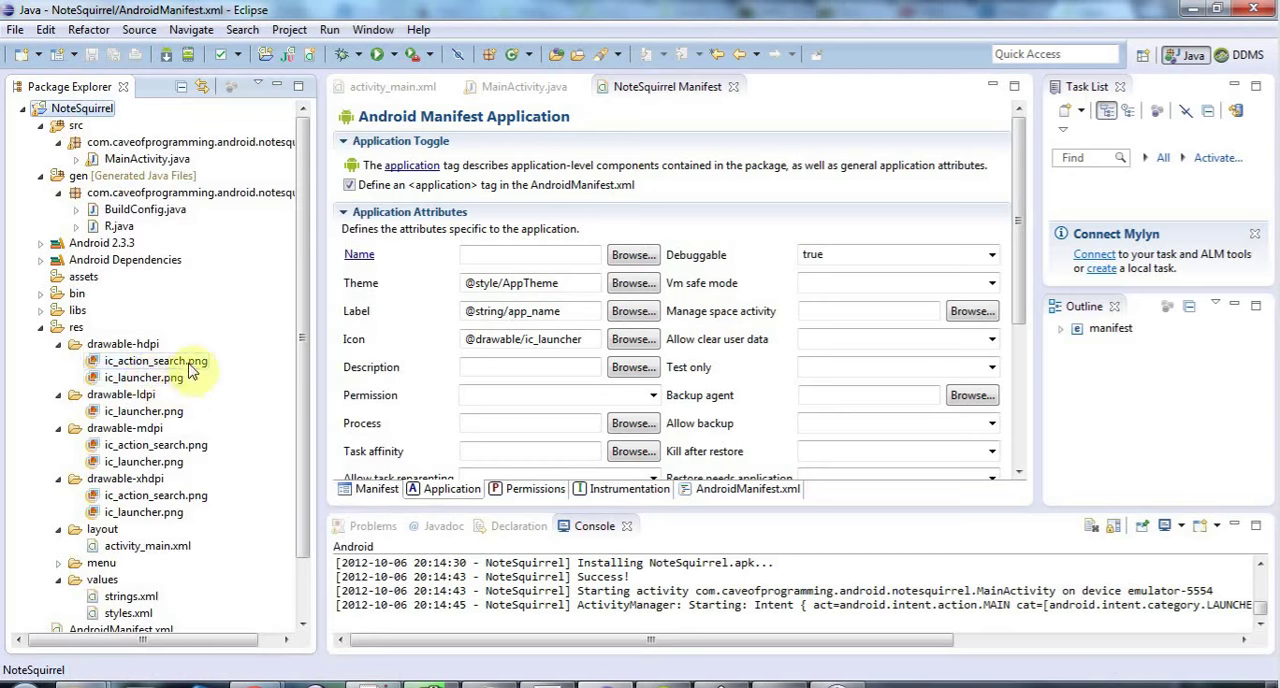
pyautogui.click(143, 378)
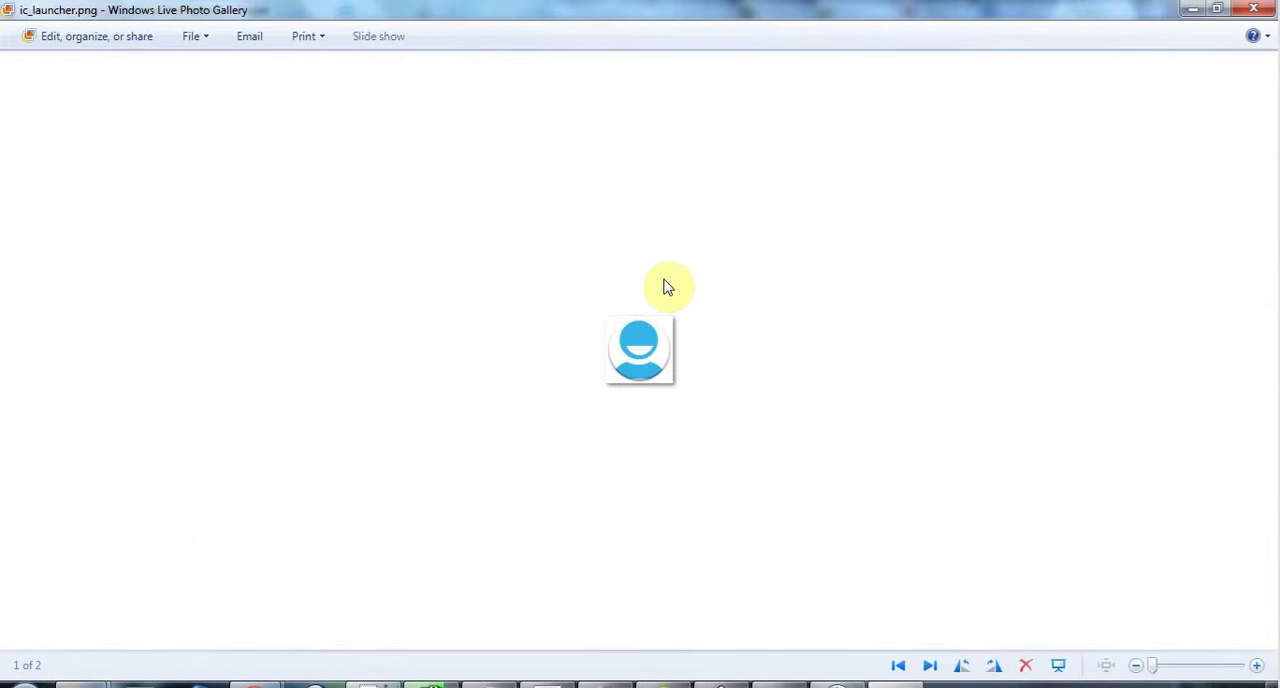
pyautogui.click(1253, 9)
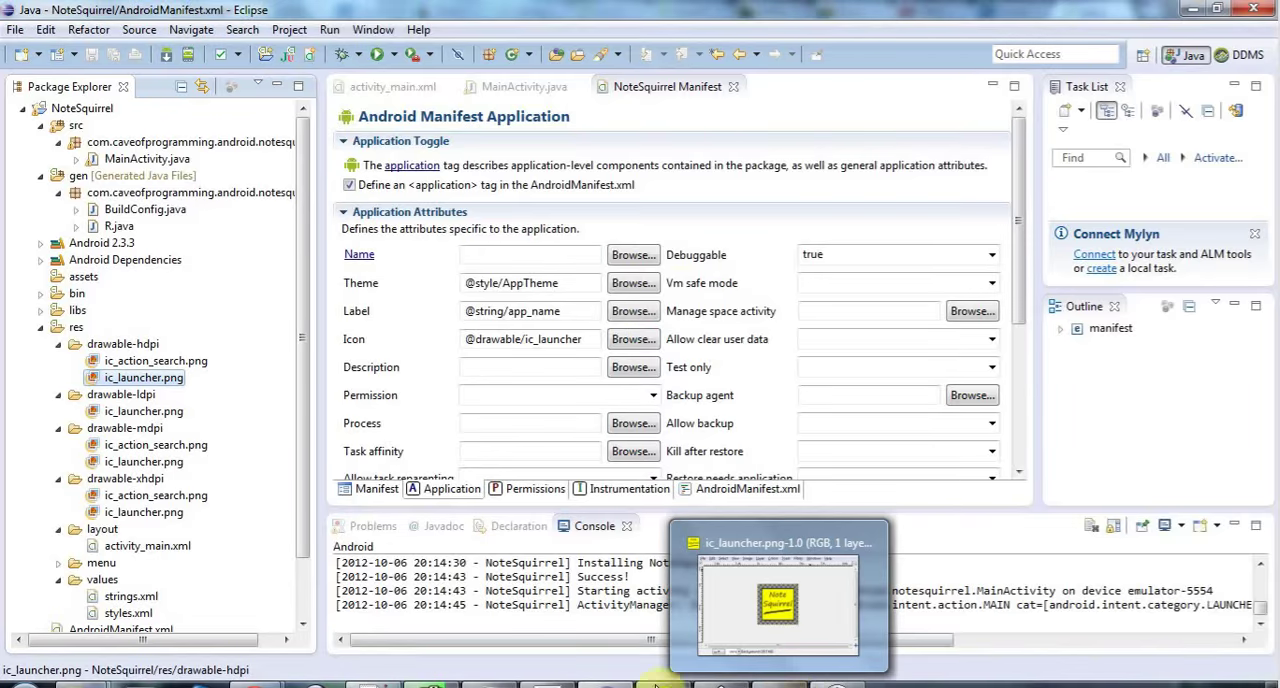
# Export the 36×36 icon to drawable-ldpi\ic_launcher.png, replacing the existing file.
pyautogui.click(720, 684)
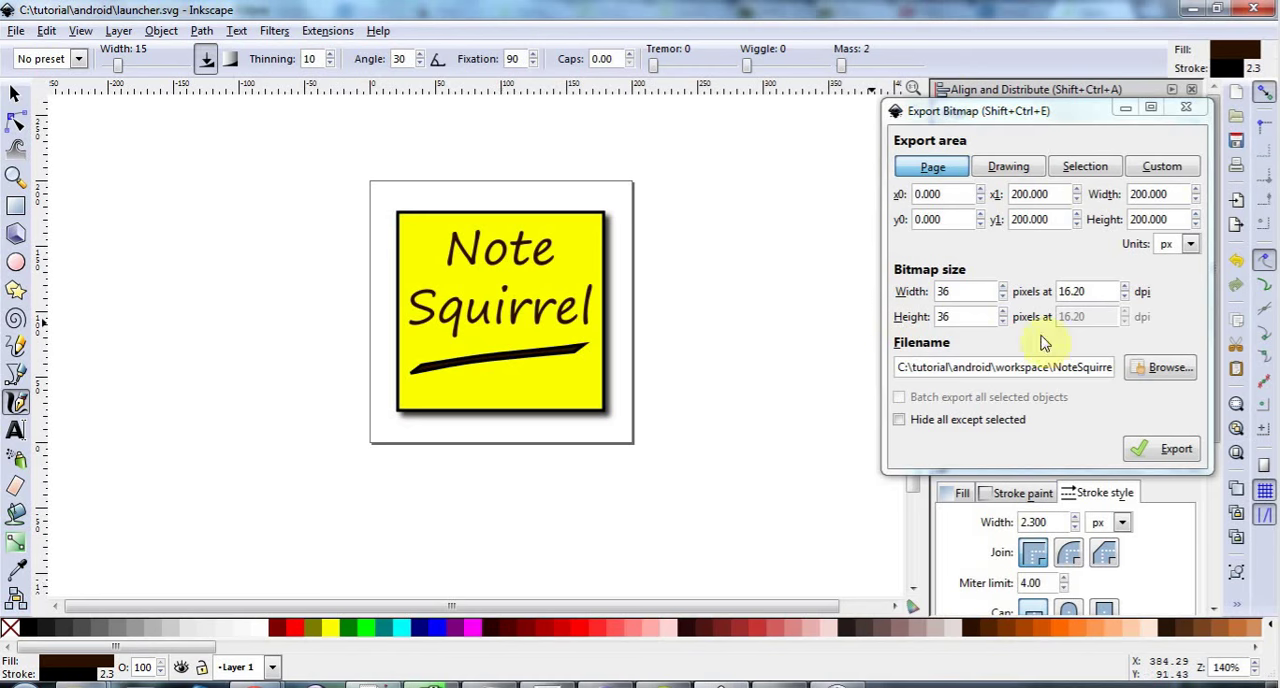
pyautogui.click(1070, 367)
pyautogui.press('End')
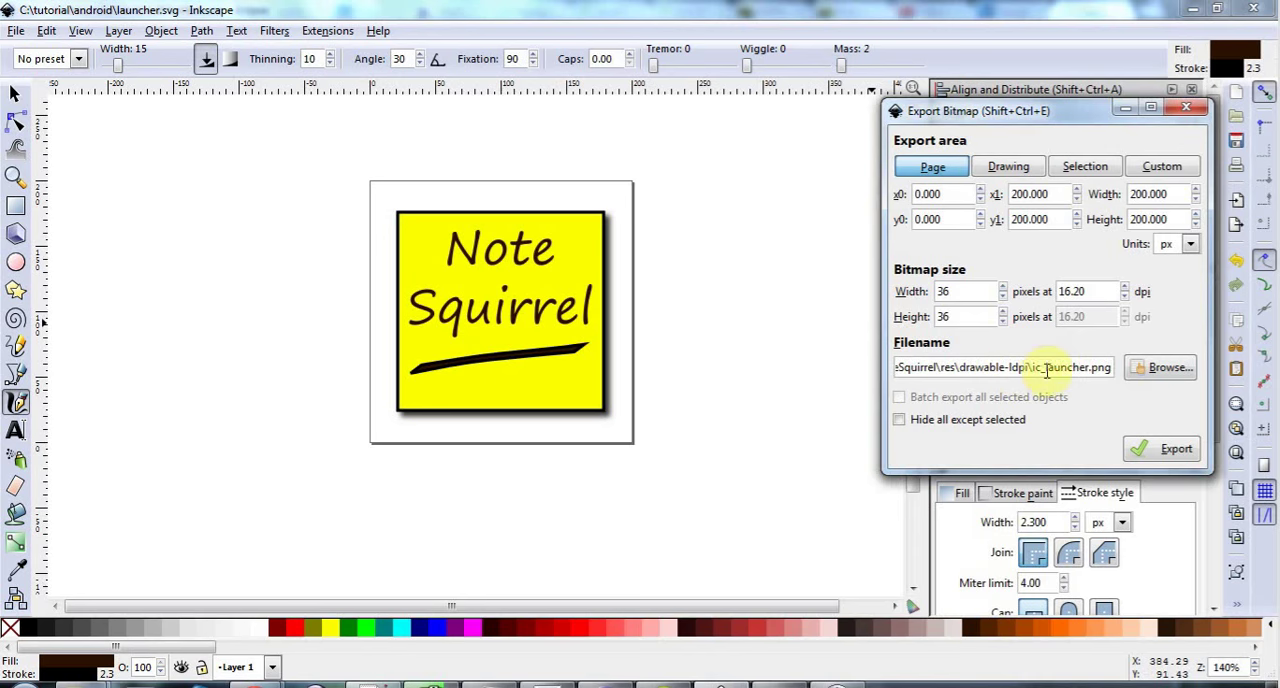
pyautogui.click(1141, 449)
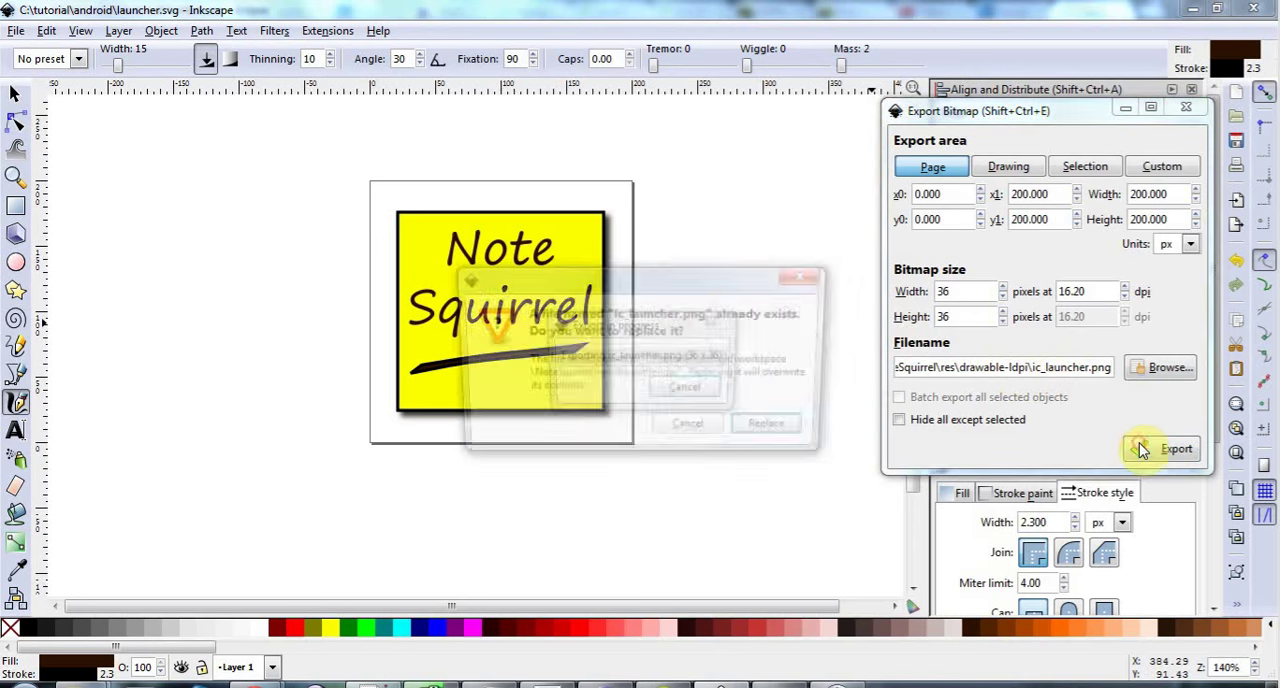
pyautogui.click(775, 431)
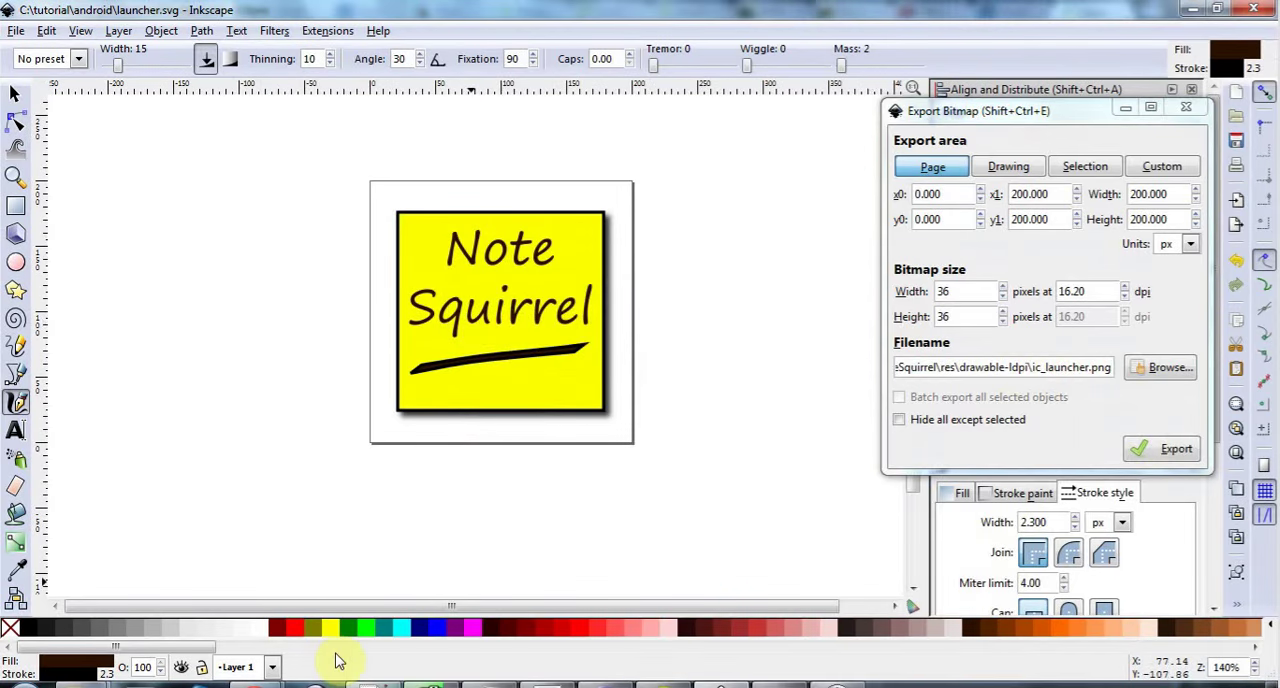
# Refresh NoteSquirrel and preview drawable-ldpi/ic_launcher.png showing the yellow Note Squirrel icon.
pyautogui.click(430, 684)
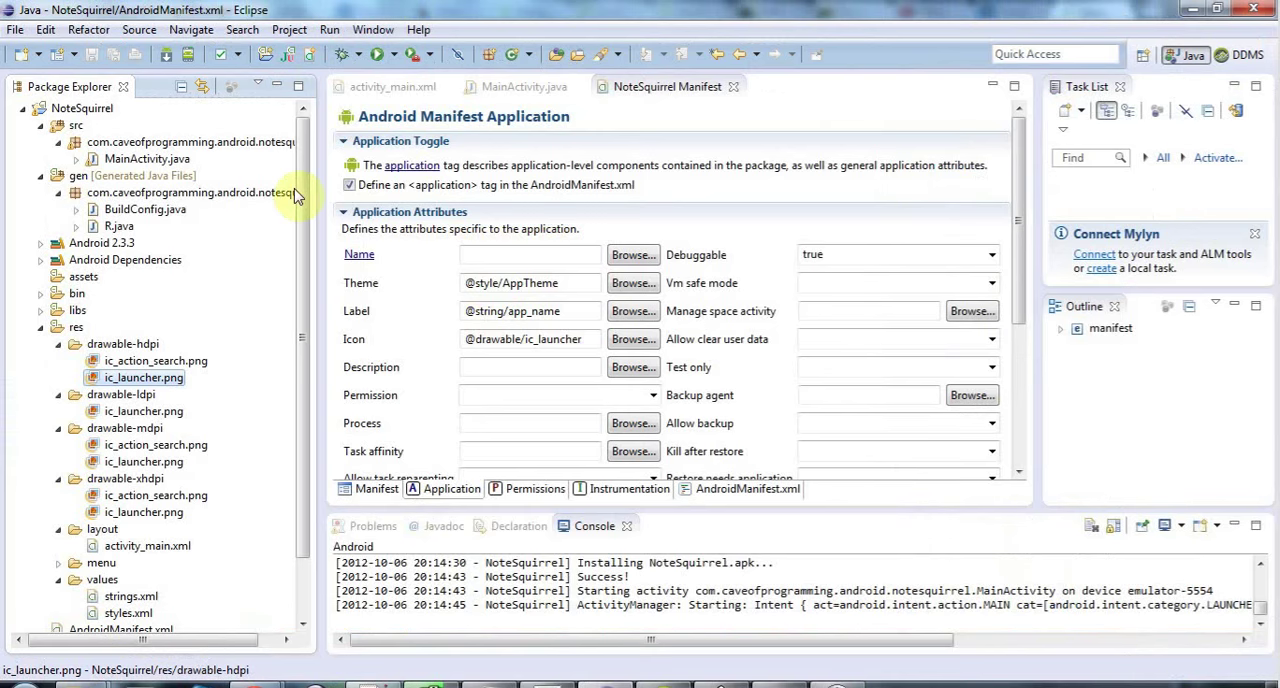
pyautogui.rightClick(57, 112)
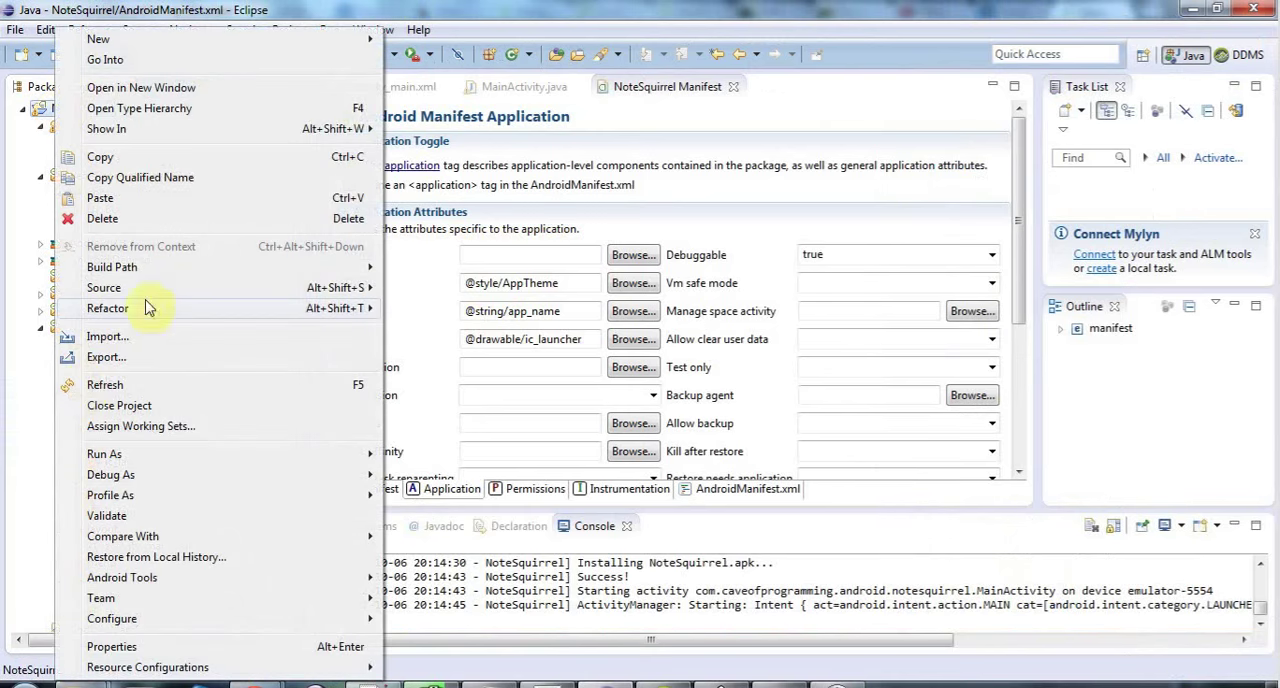
pyautogui.click(104, 385)
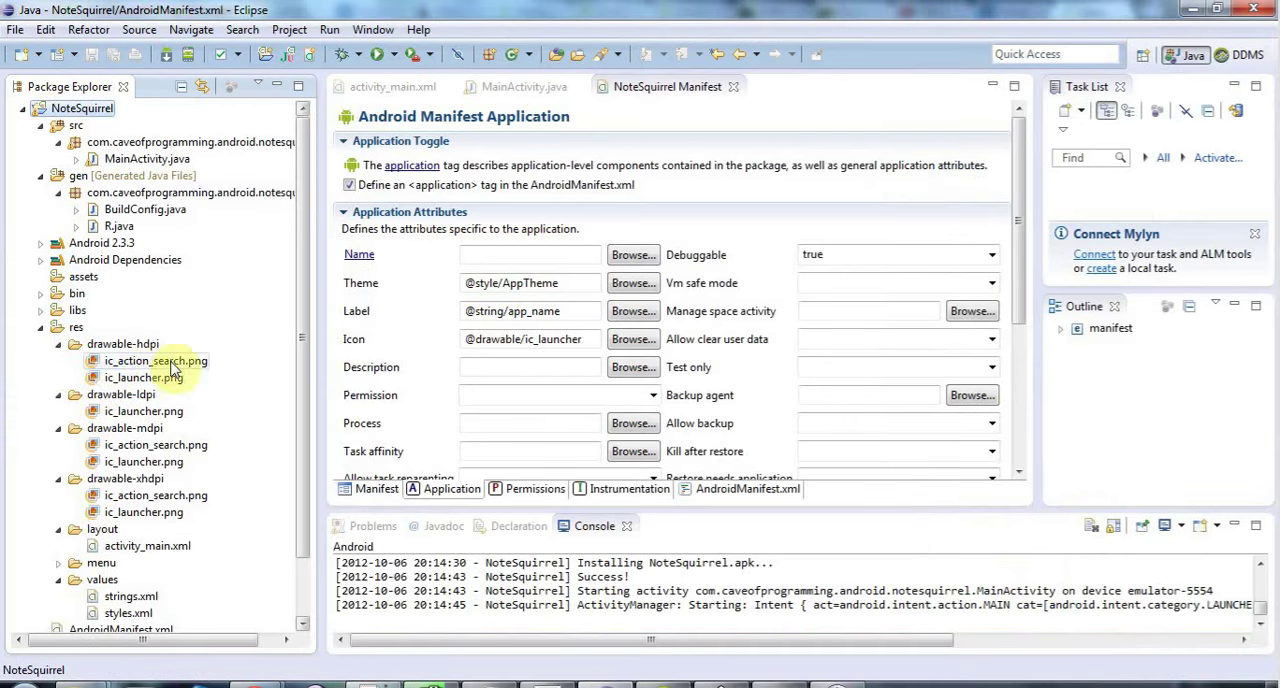
pyautogui.doubleClick(144, 411)
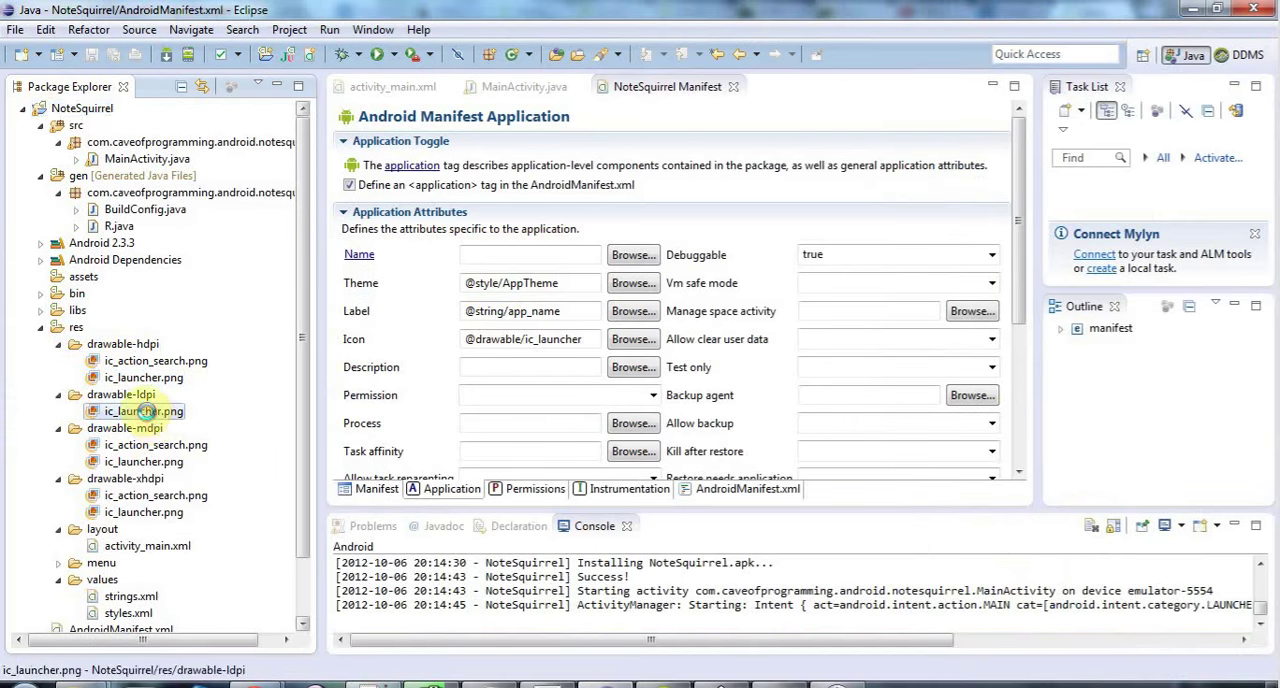
pyautogui.click(1253, 9)
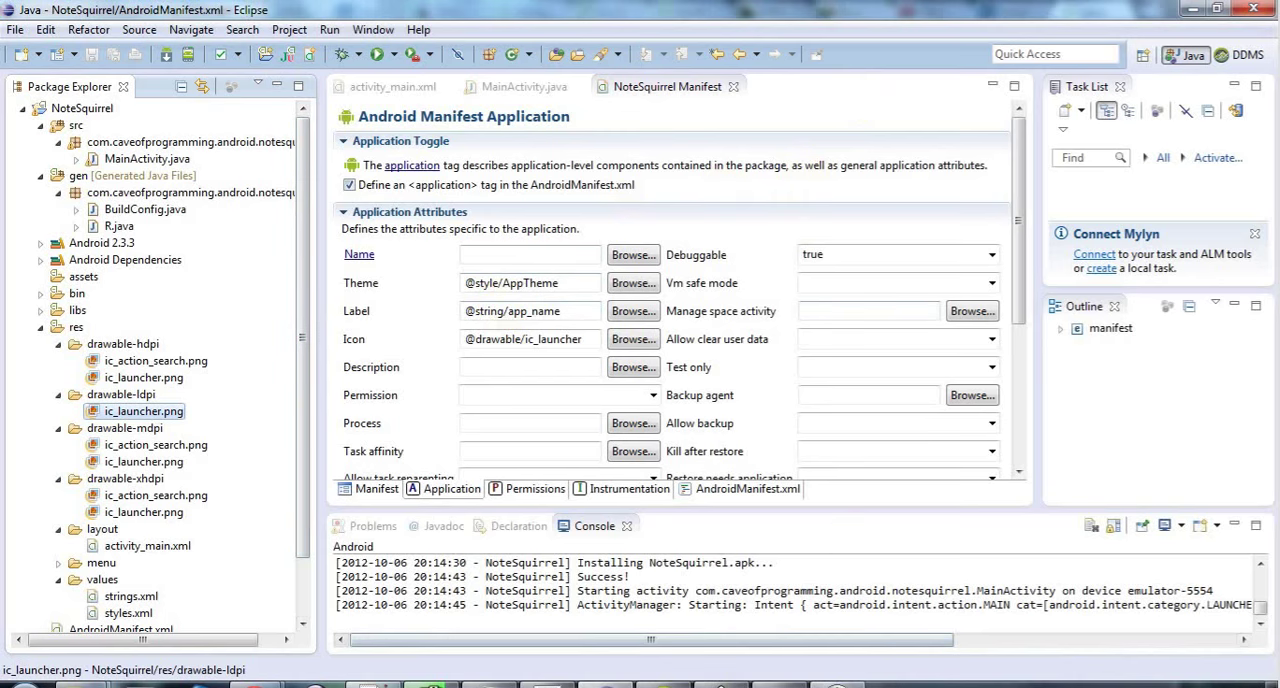
pyautogui.press('Down')
pyautogui.press('Down')
pyautogui.press('Down')
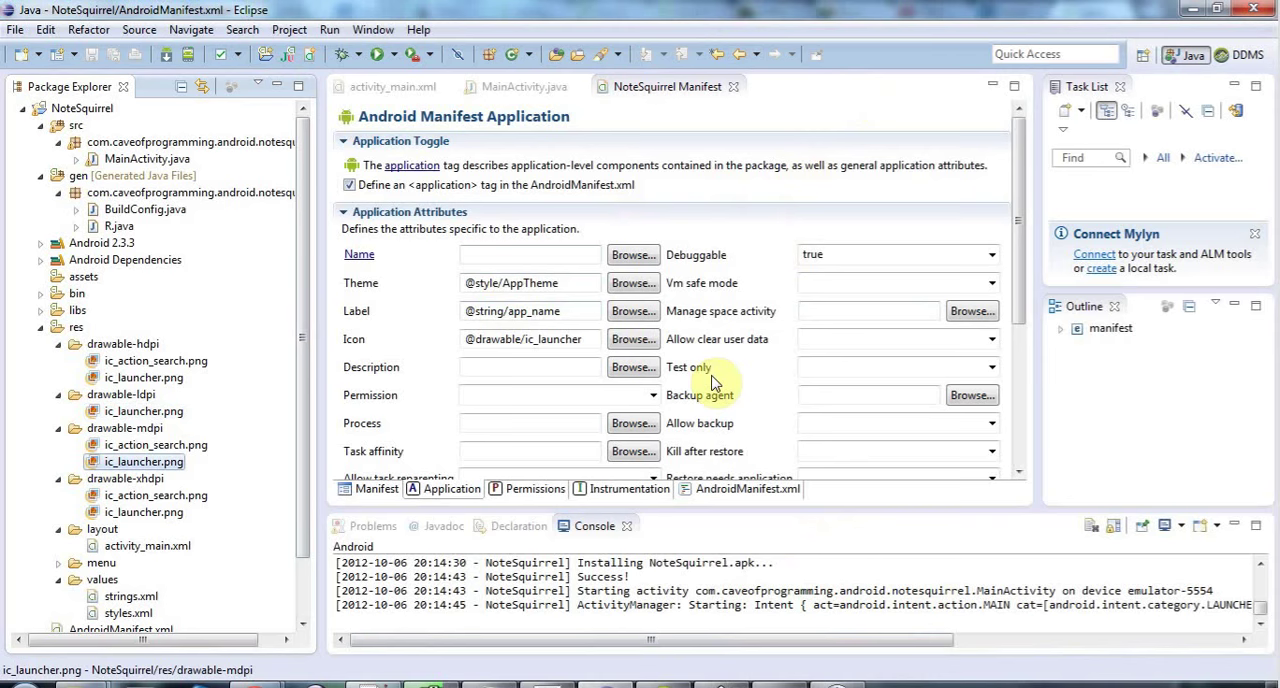
pyautogui.doubleClick(144, 512)
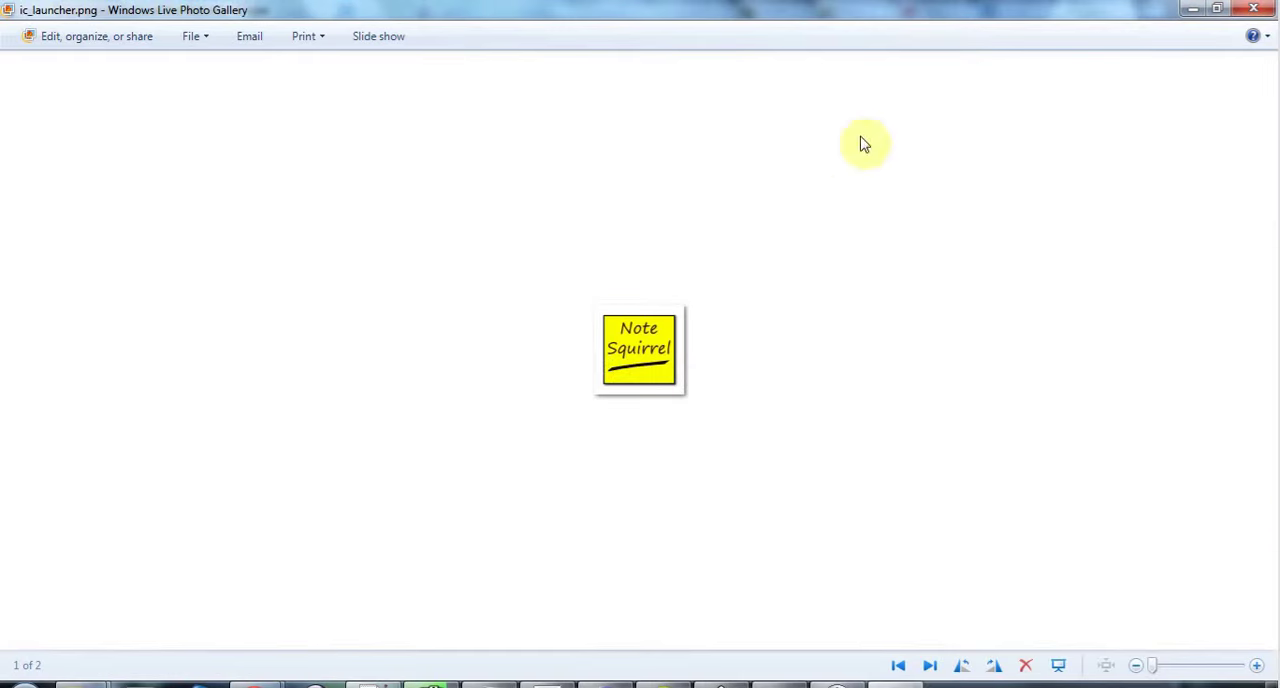
pyautogui.click(1256, 9)
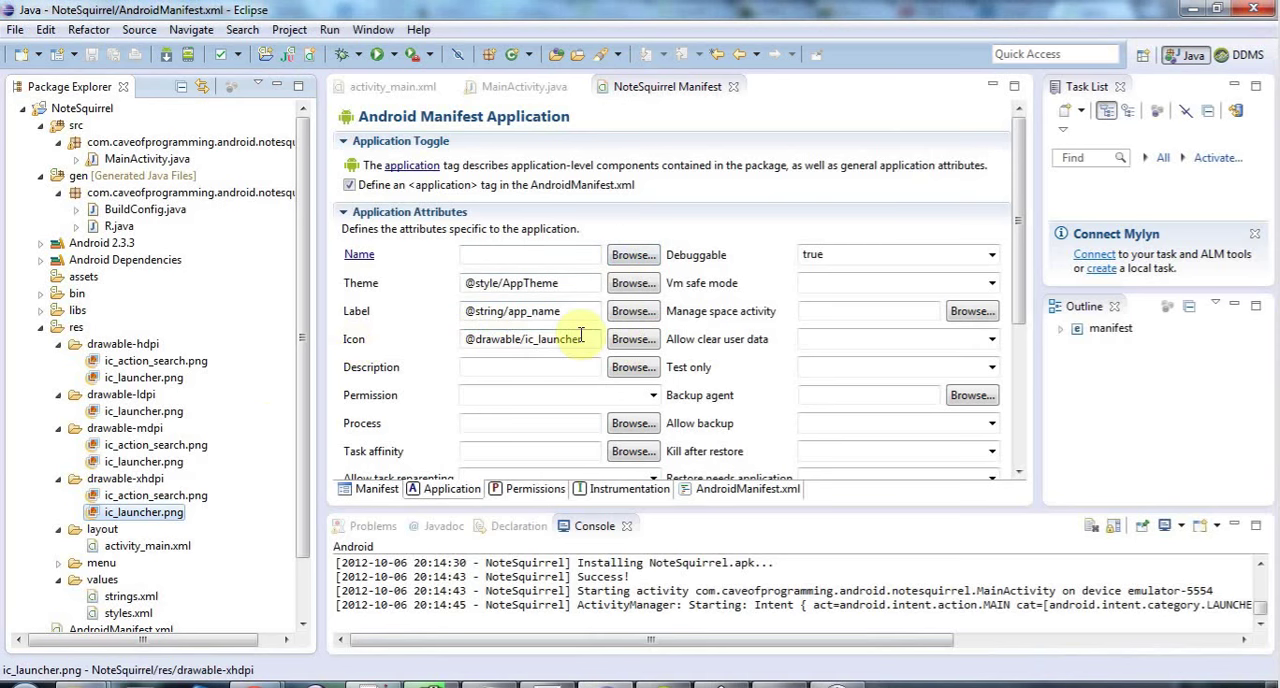
pyautogui.moveTo(596, 339); pyautogui.dragTo(440, 339)
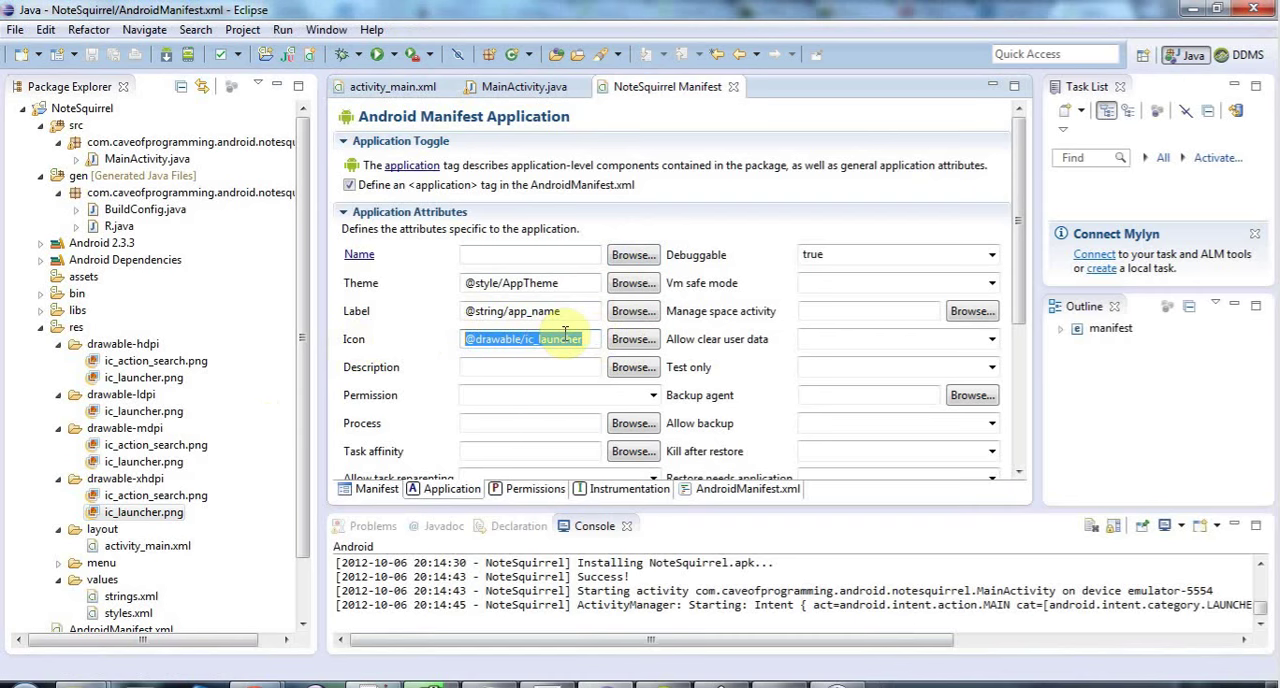
# Open gen/R.java and highlight the drawable class's ic_launcher constant.
pyautogui.doubleClick(113, 228)
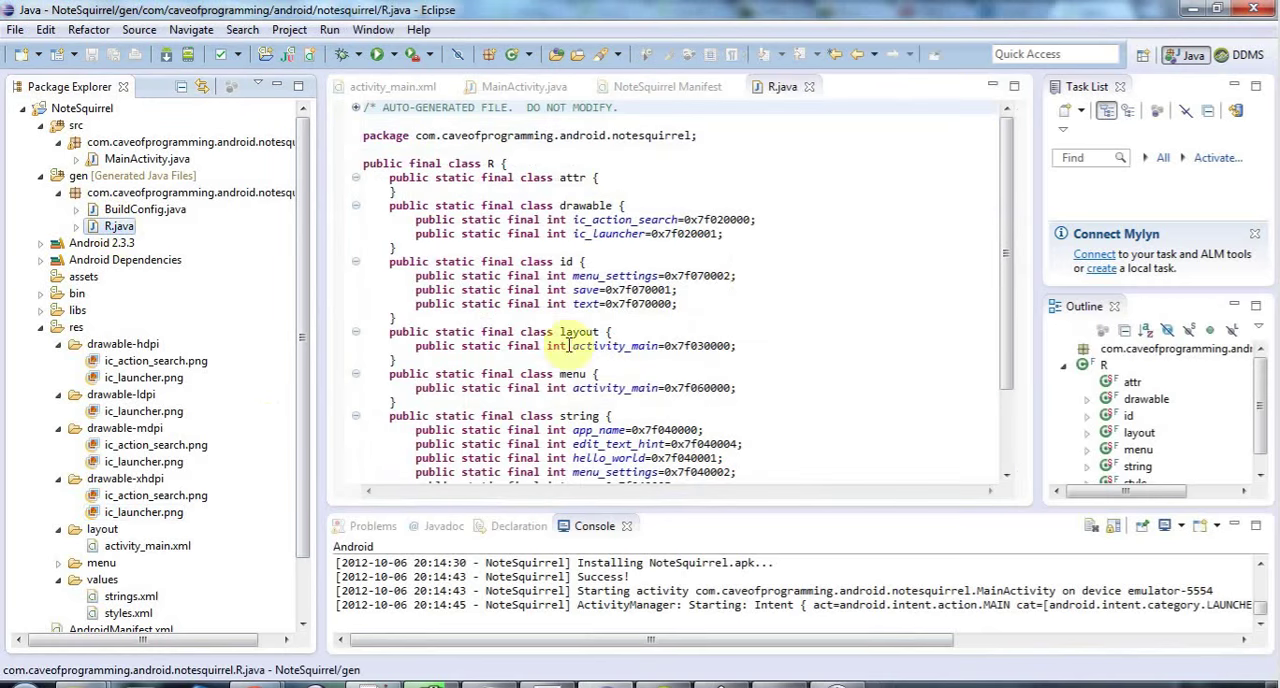
pyautogui.doubleClick(581, 205)
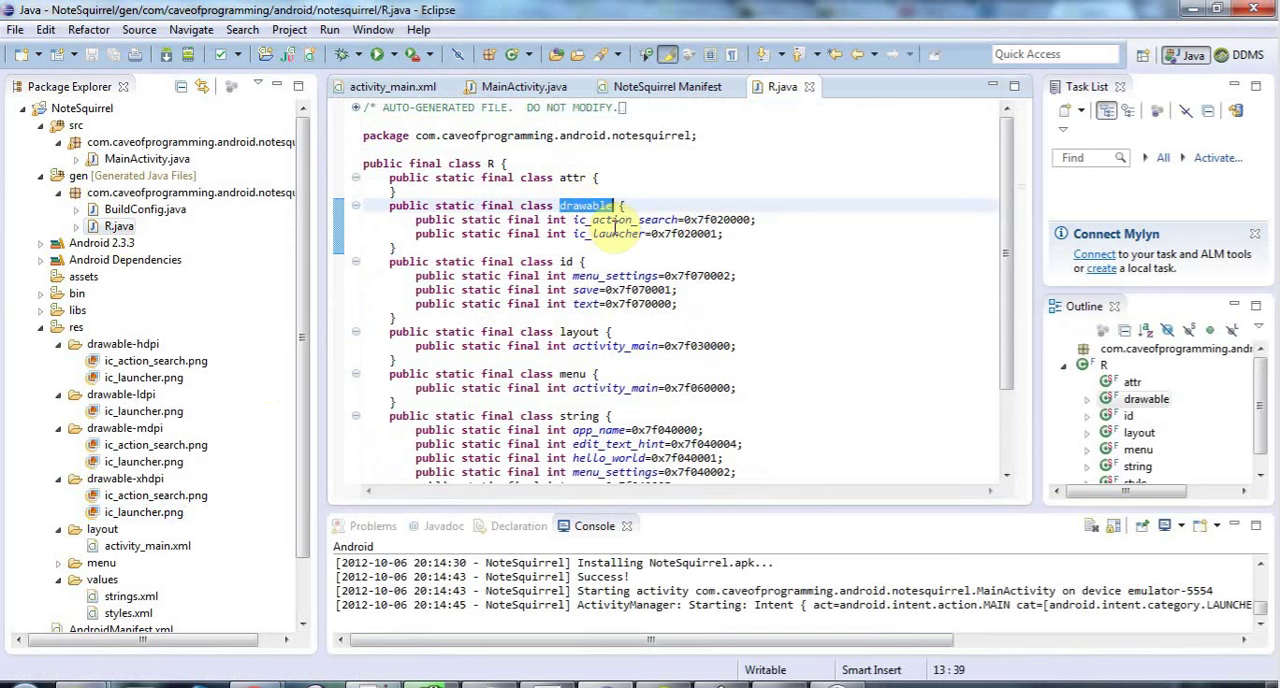
pyautogui.doubleClick(608, 233)
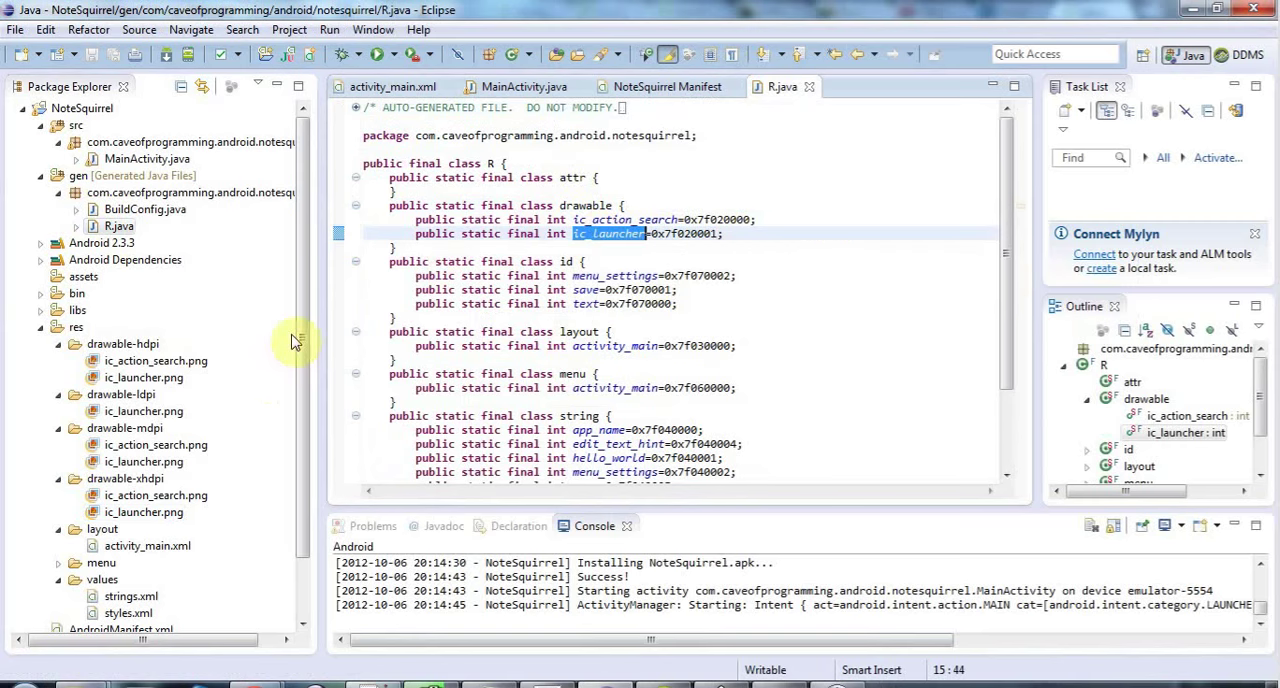
# Point out the hdpi, ldpi, mdpi and xhdpi drawable folders in the Package Explorer.
pyautogui.click(155, 361)
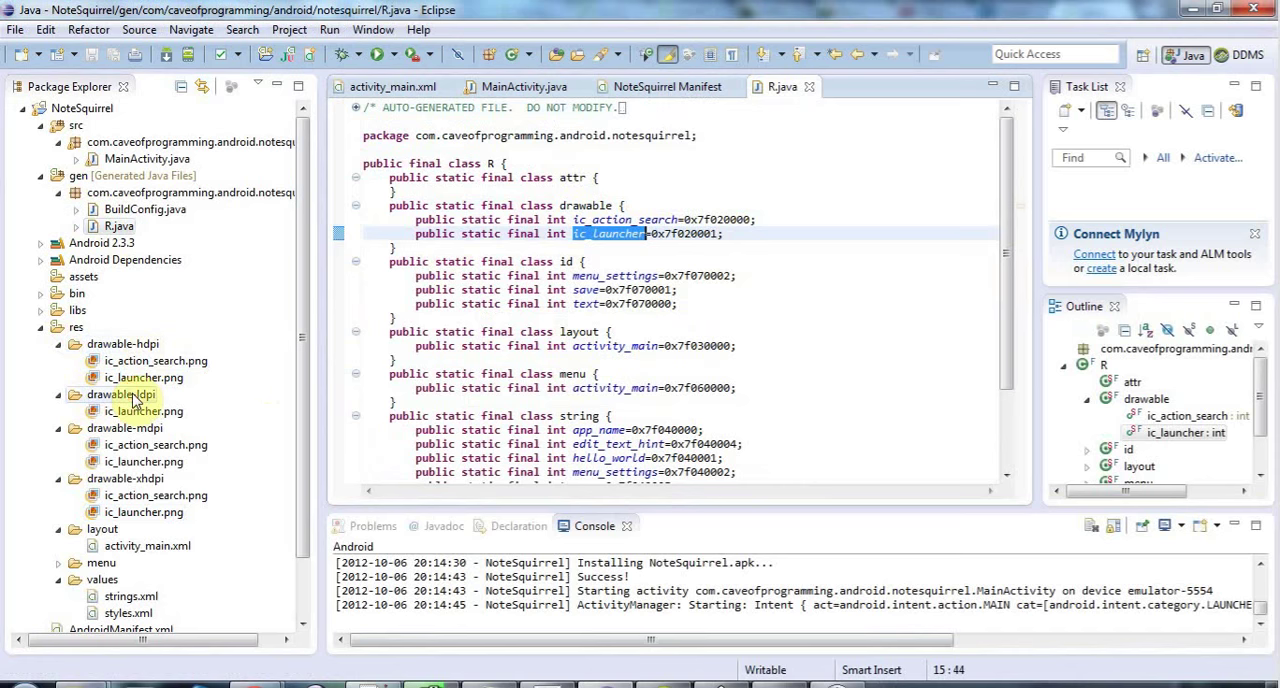
pyautogui.click(120, 394)
pyautogui.click(125, 428)
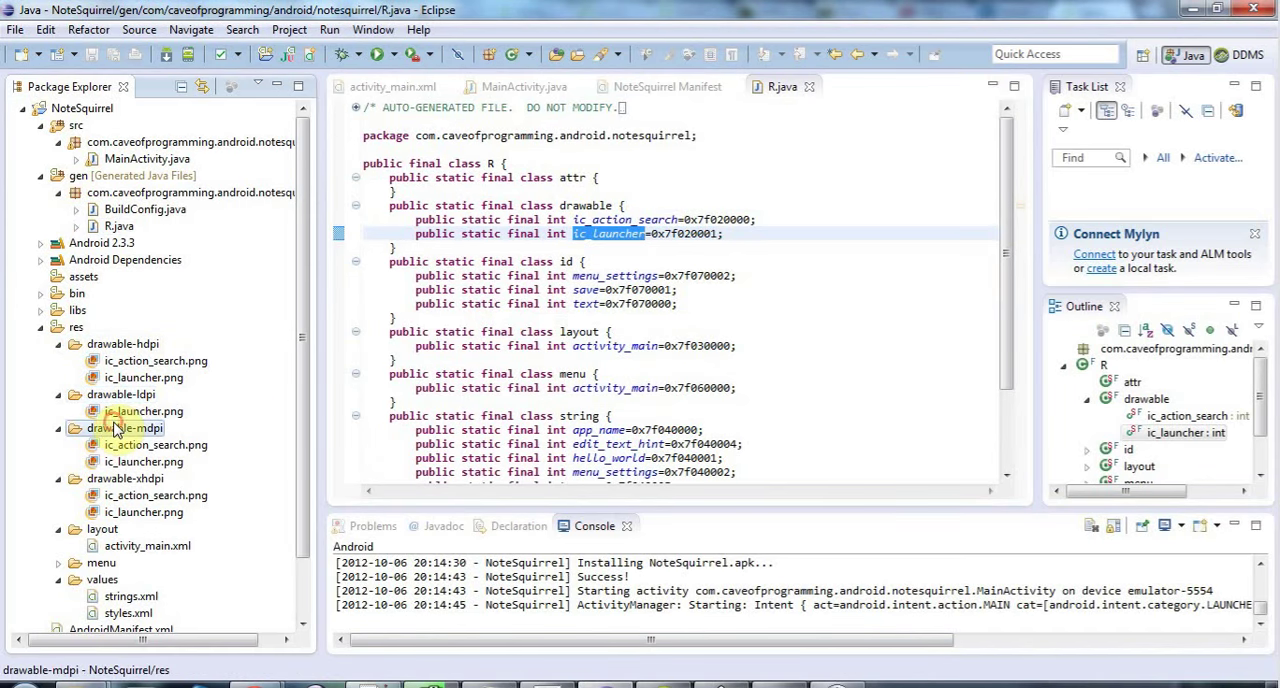
pyautogui.click(128, 480)
pyautogui.click(125, 346)
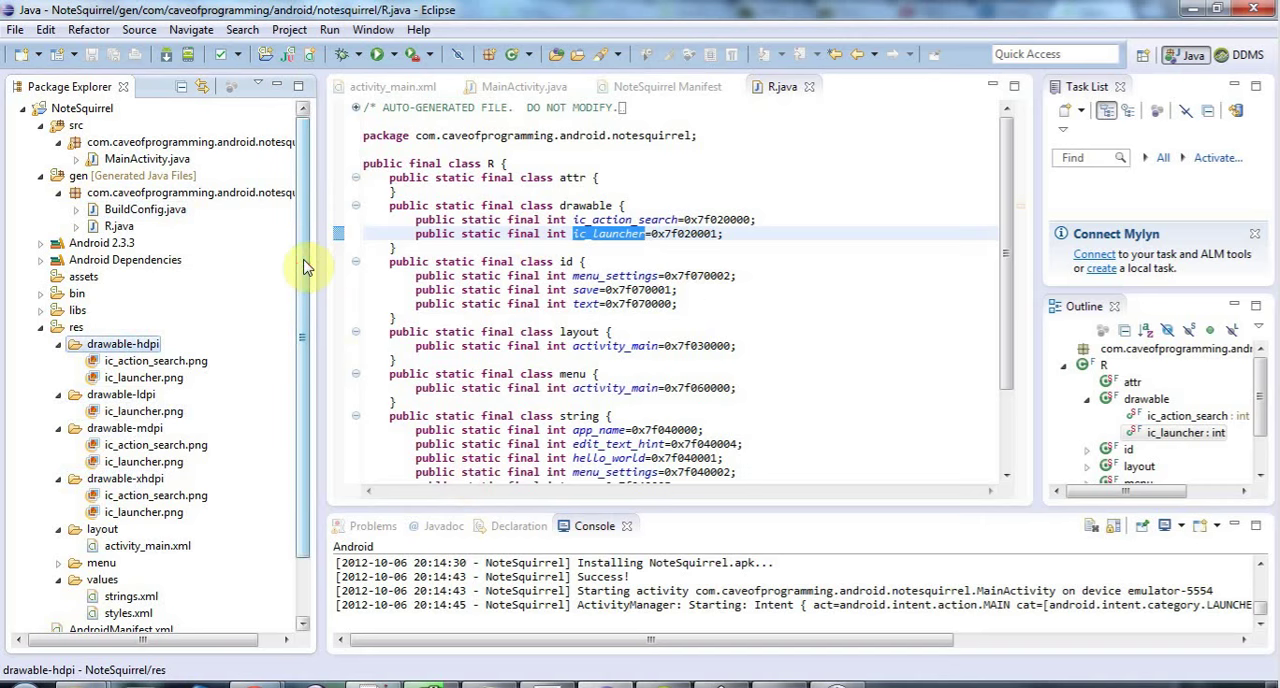
pyautogui.scroll(-2, 305, 262)
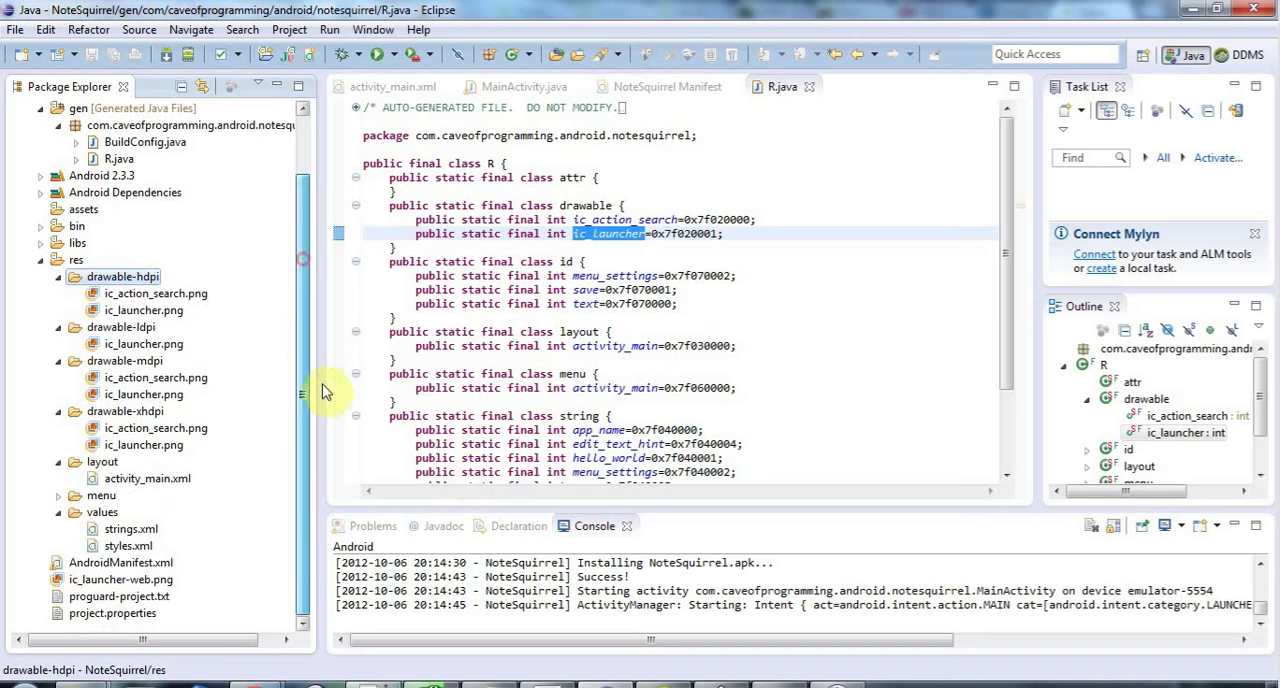
pyautogui.doubleClick(110, 563)
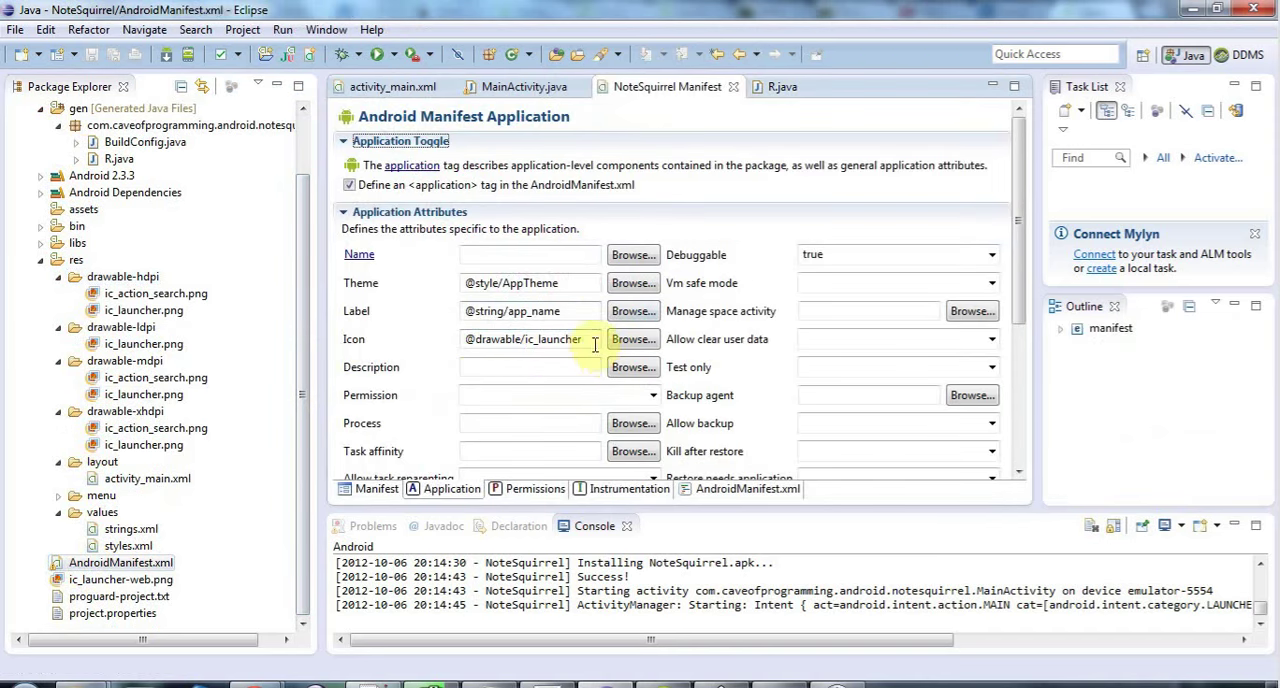
pyautogui.moveTo(585, 339); pyautogui.dragTo(442, 345)
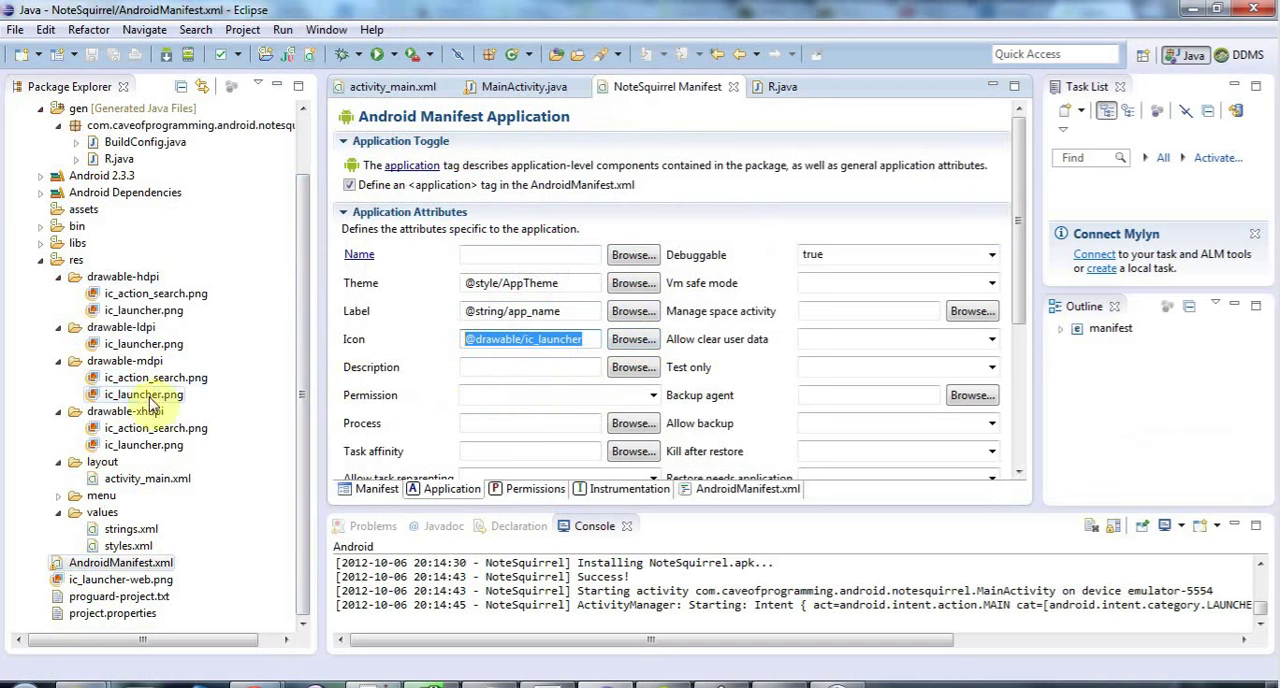
pyautogui.click(640, 341)
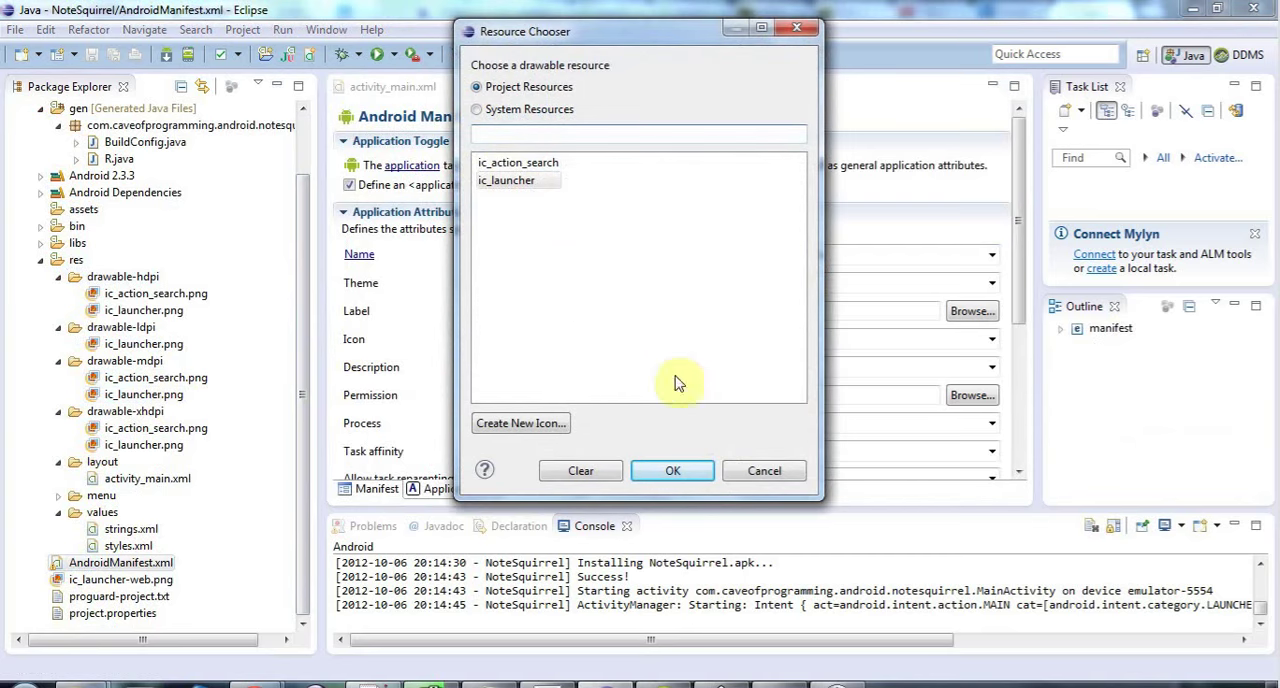
pyautogui.click(764, 470)
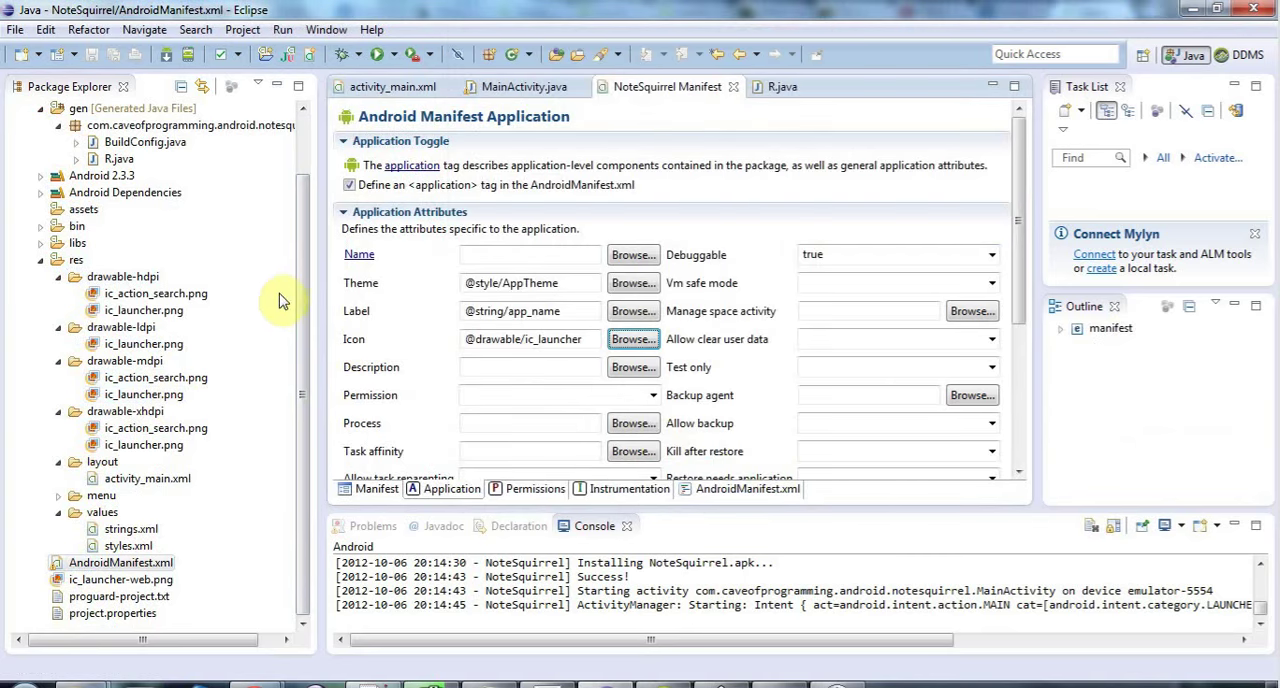